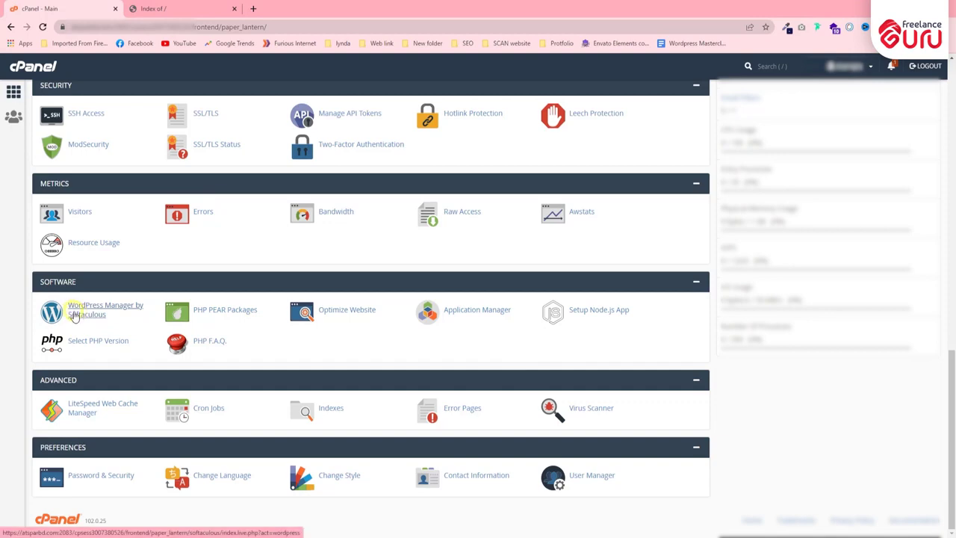
Step: Launch Softaculous Apps Installer from cPanel's Exclusive for Namecheap Customers section
{"action": "scroll", "coordinate": [73, 315], "scroll_direction": "up", "scroll_amount": 12}
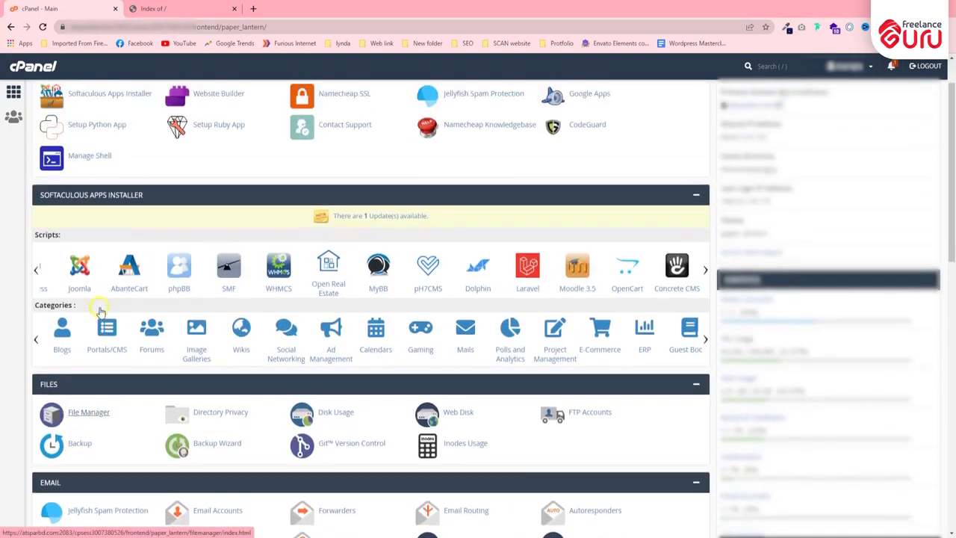
{"action": "left_click", "coordinate": [36, 269]}
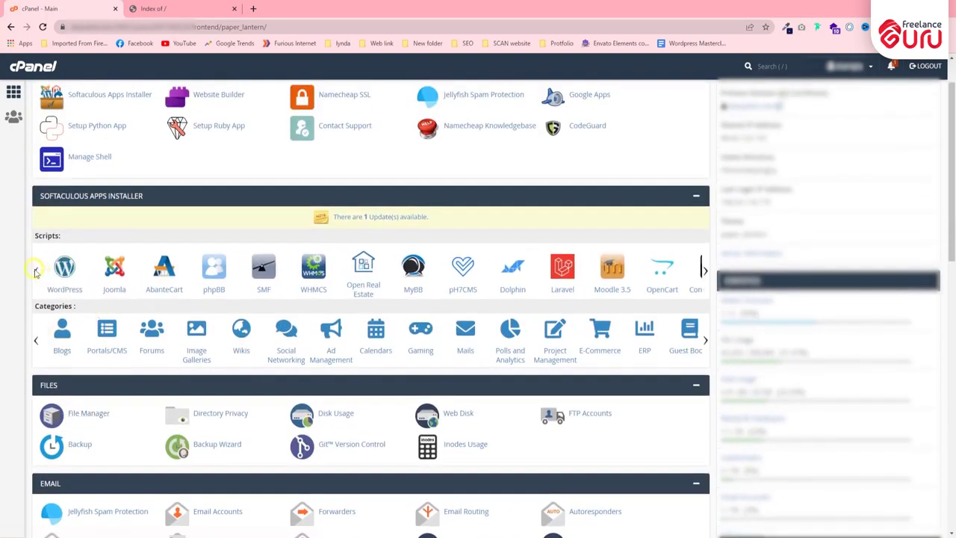
{"action": "scroll", "coordinate": [79, 299], "scroll_direction": "up", "scroll_amount": 1}
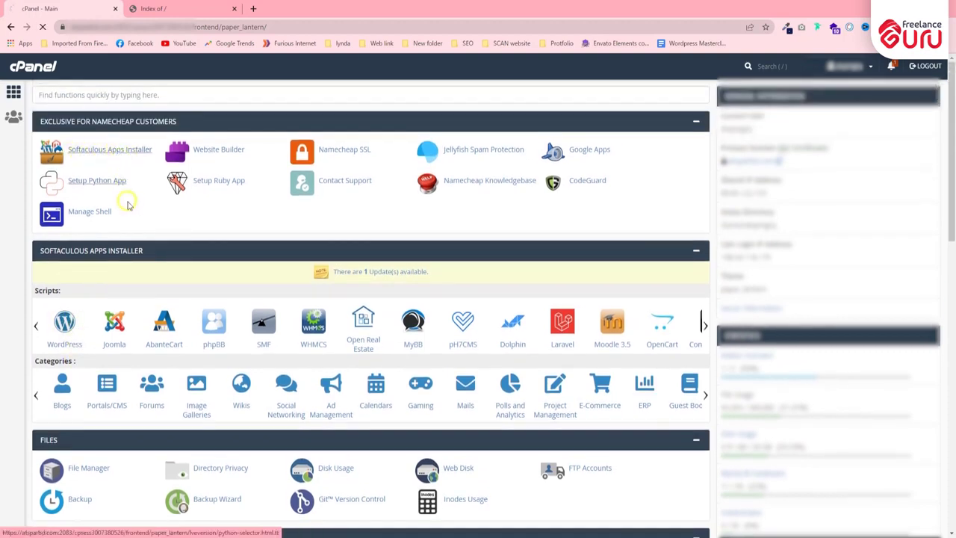
{"action": "left_click", "coordinate": [142, 154]}
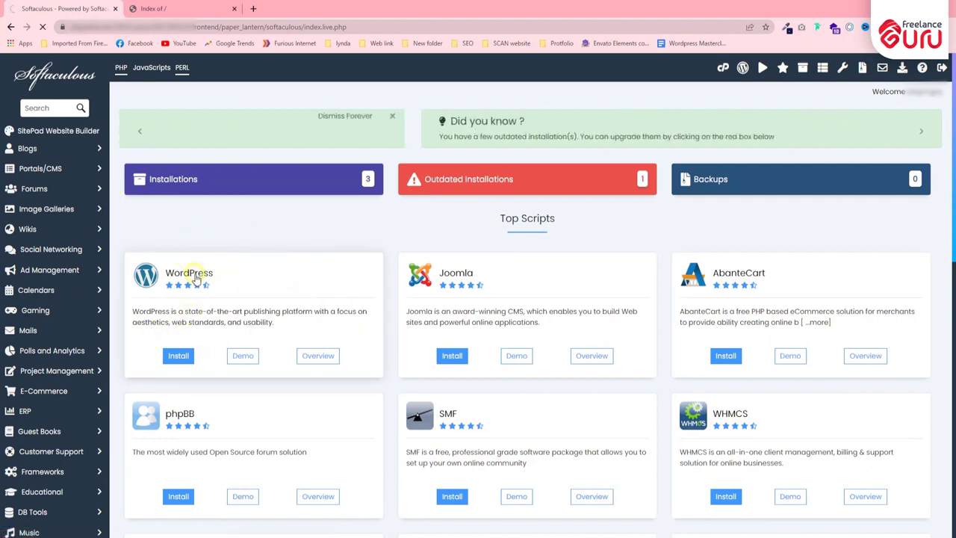
Step: Open WordPress from Top Scripts, review its overview, and start a new install with Install Now
{"action": "left_click", "coordinate": [201, 273]}
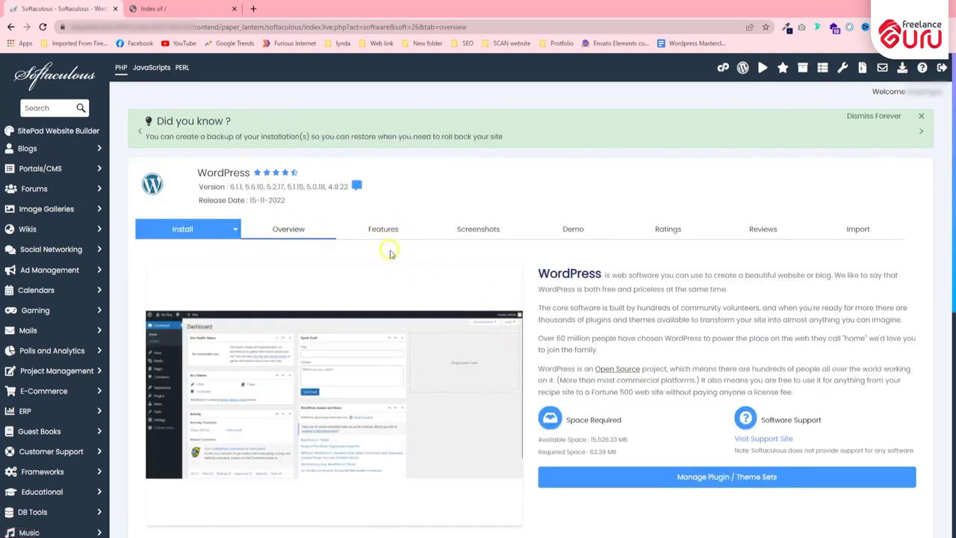
{"action": "scroll", "coordinate": [426, 266], "scroll_direction": "down", "scroll_amount": 1}
{"action": "scroll", "coordinate": [424, 262], "scroll_direction": "down", "scroll_amount": 3}
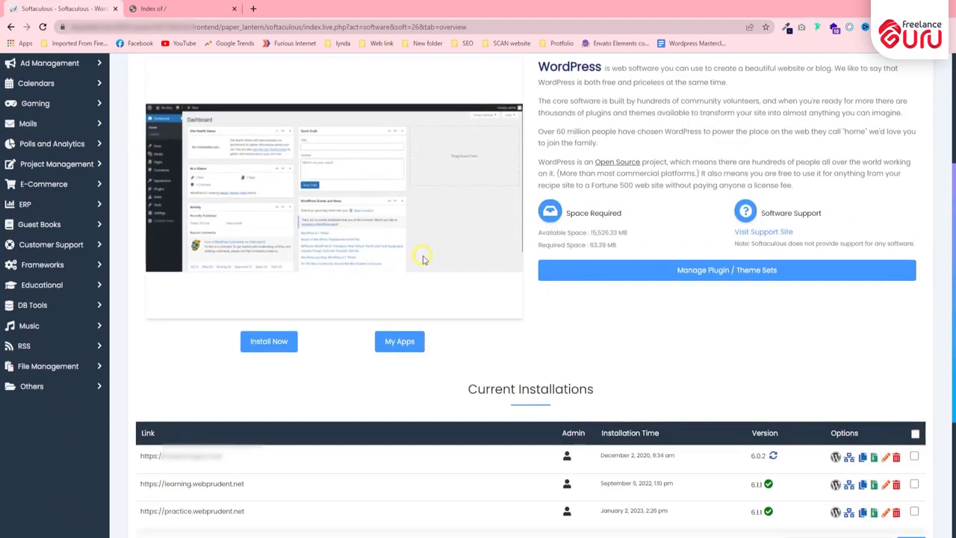
{"action": "scroll", "coordinate": [305, 281], "scroll_direction": "down", "scroll_amount": 1}
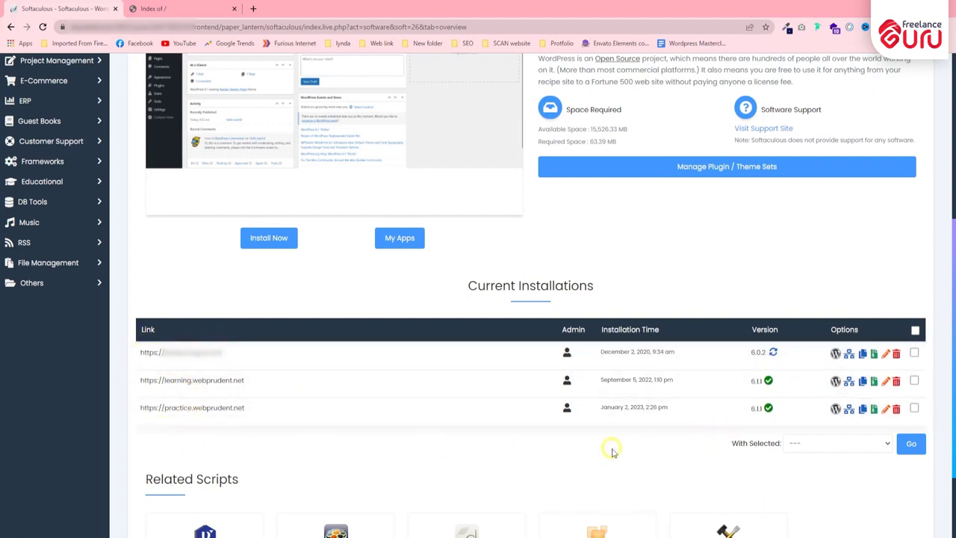
{"action": "scroll", "coordinate": [576, 438], "scroll_direction": "up", "scroll_amount": 3}
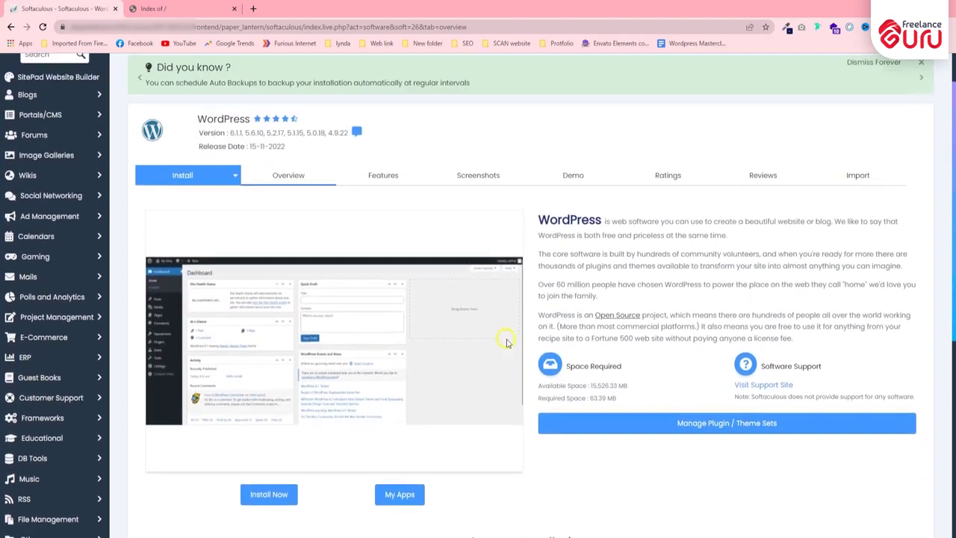
{"action": "scroll", "coordinate": [445, 466], "scroll_direction": "down", "scroll_amount": 1}
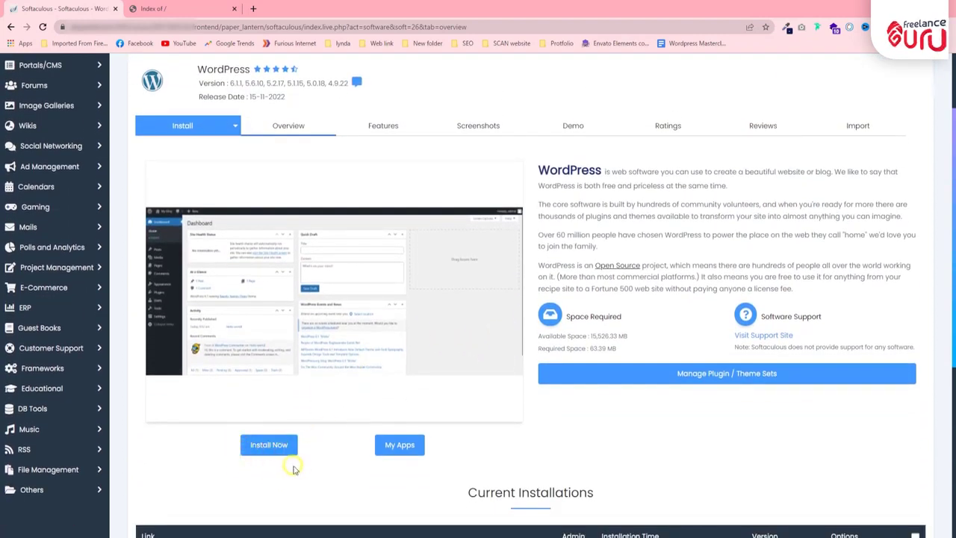
{"action": "left_click", "coordinate": [261, 445]}
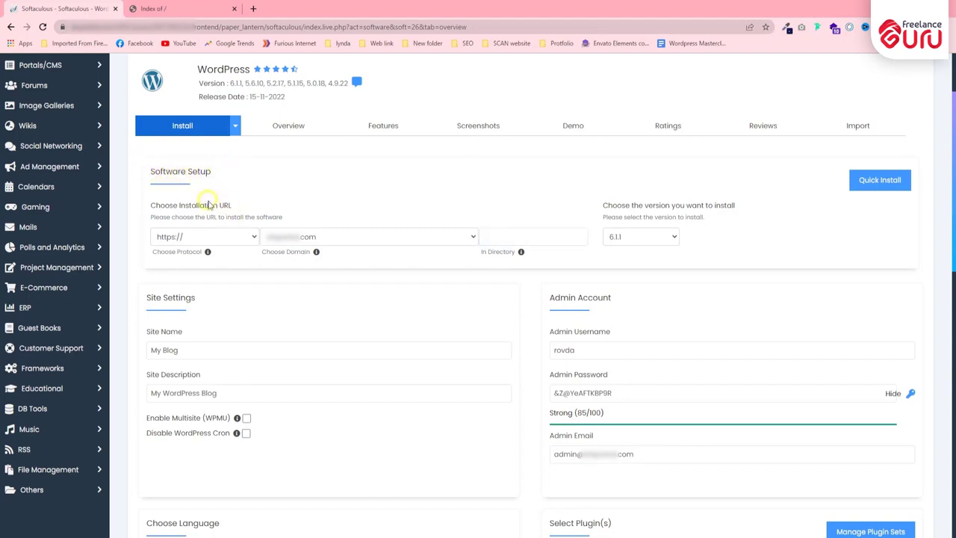
{"action": "left_click", "coordinate": [191, 237]}
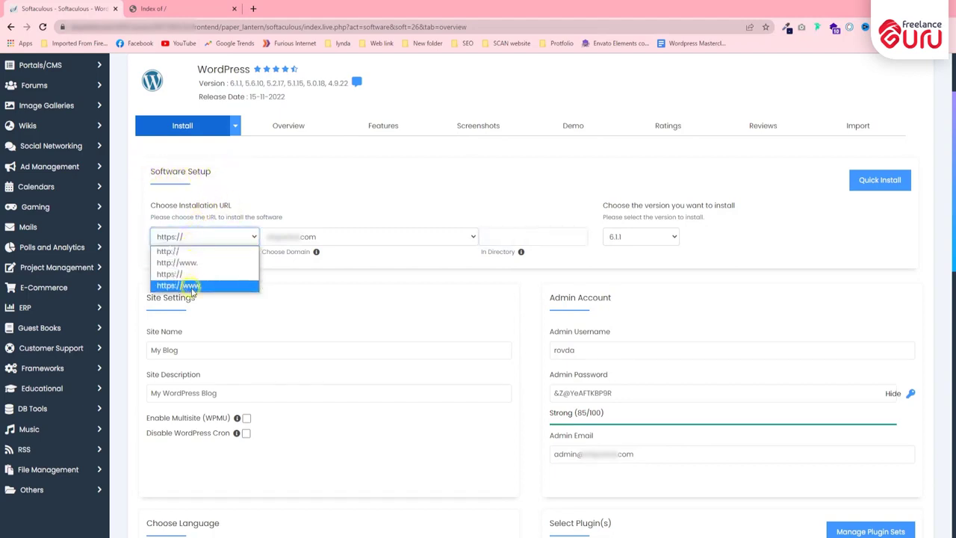
{"action": "left_click", "coordinate": [185, 237]}
{"action": "left_click", "coordinate": [191, 239]}
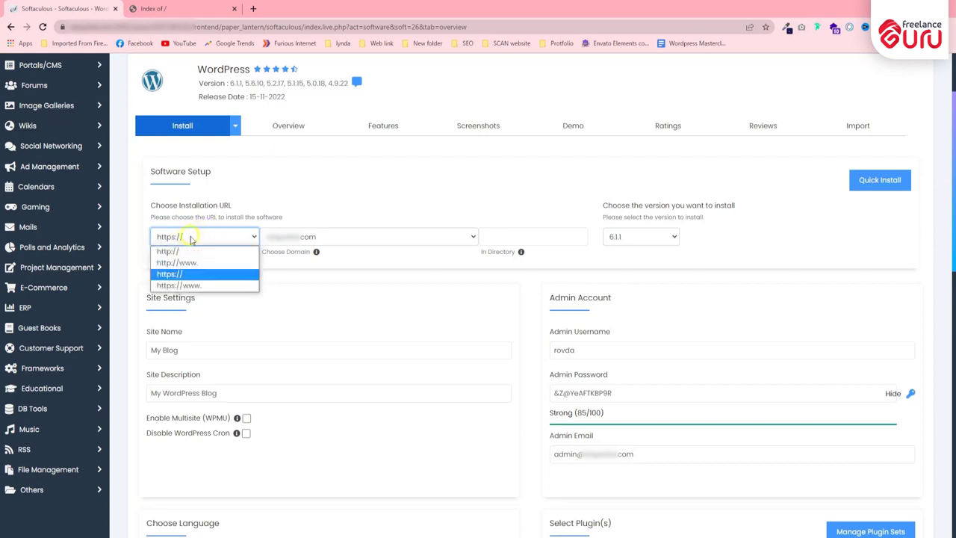
{"action": "left_click", "coordinate": [193, 285]}
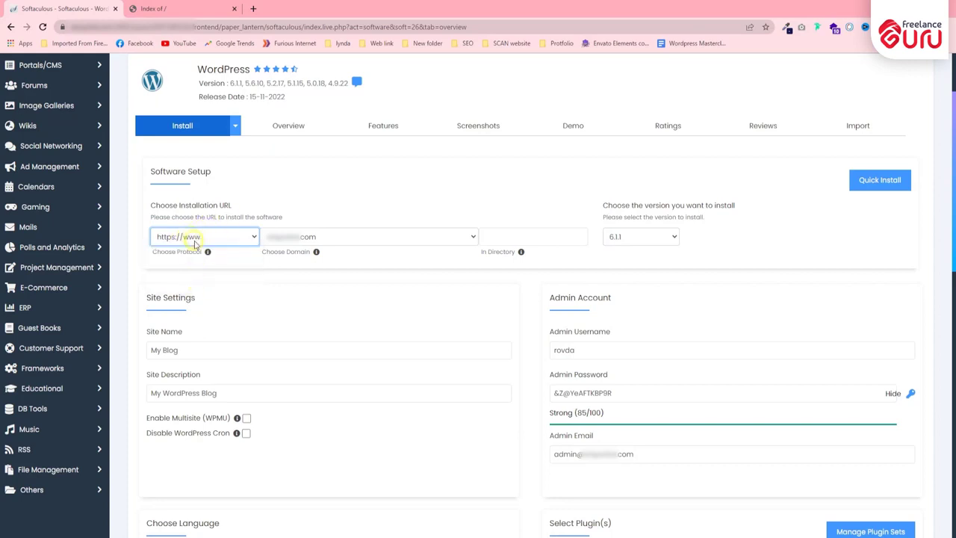
{"action": "left_click", "coordinate": [232, 235]}
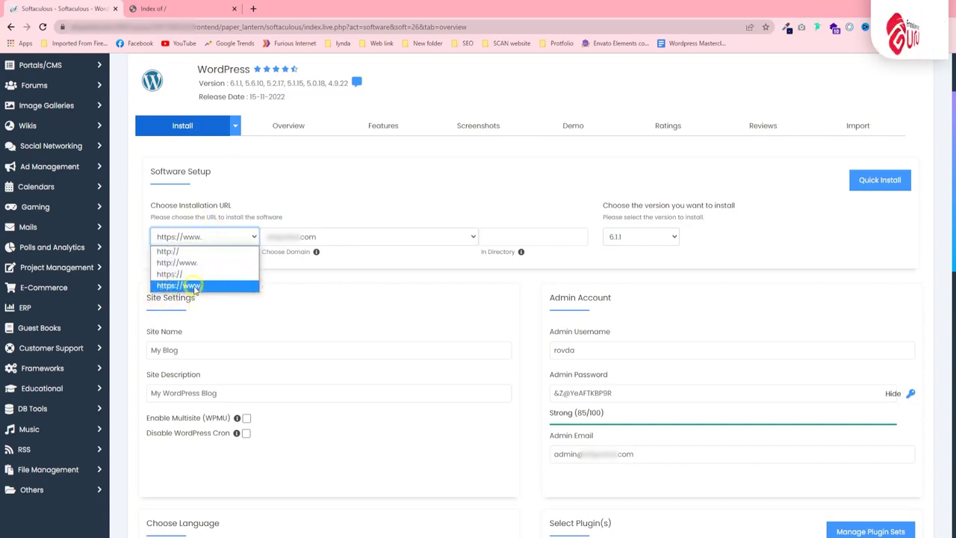
{"action": "left_click", "coordinate": [210, 286]}
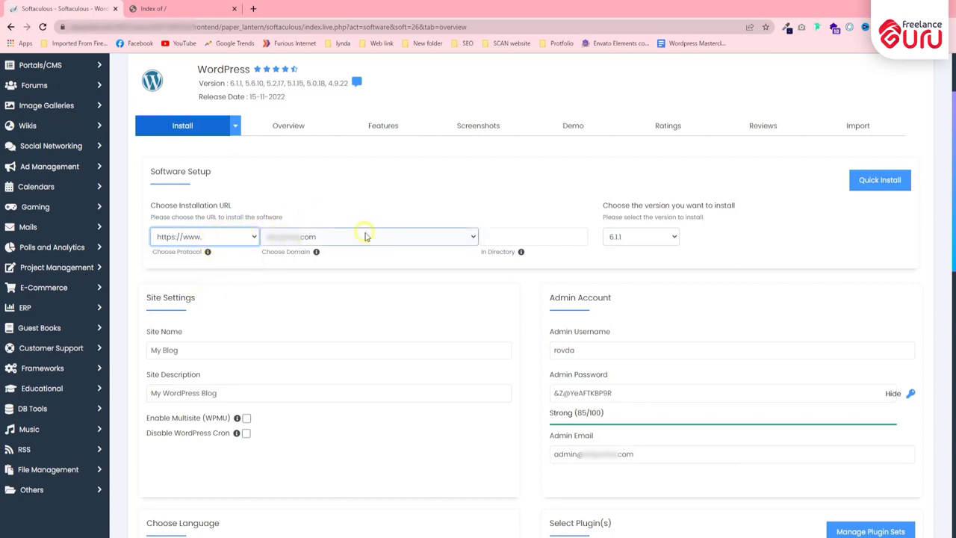
{"action": "left_click", "coordinate": [340, 236]}
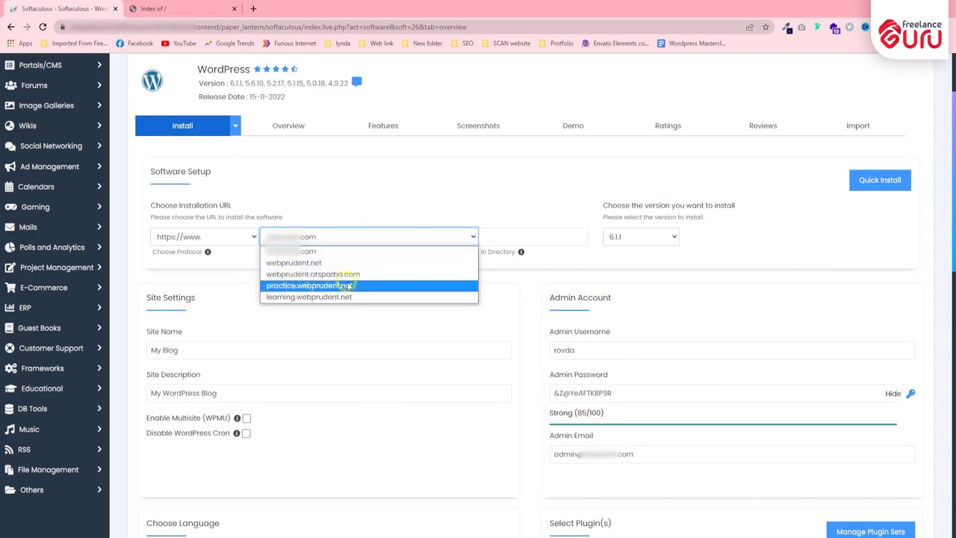
{"action": "left_click", "coordinate": [337, 236]}
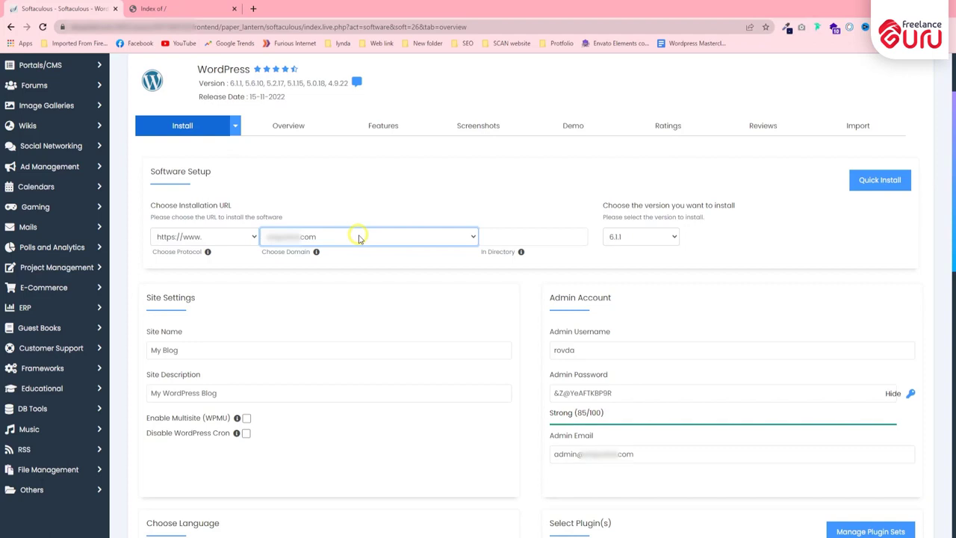
{"action": "left_click", "coordinate": [359, 237]}
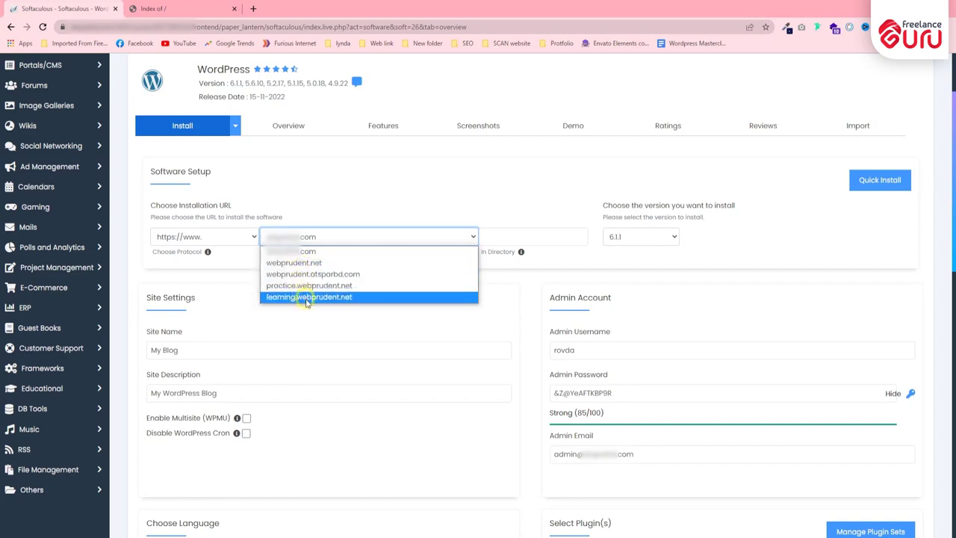
{"action": "left_click", "coordinate": [318, 265]}
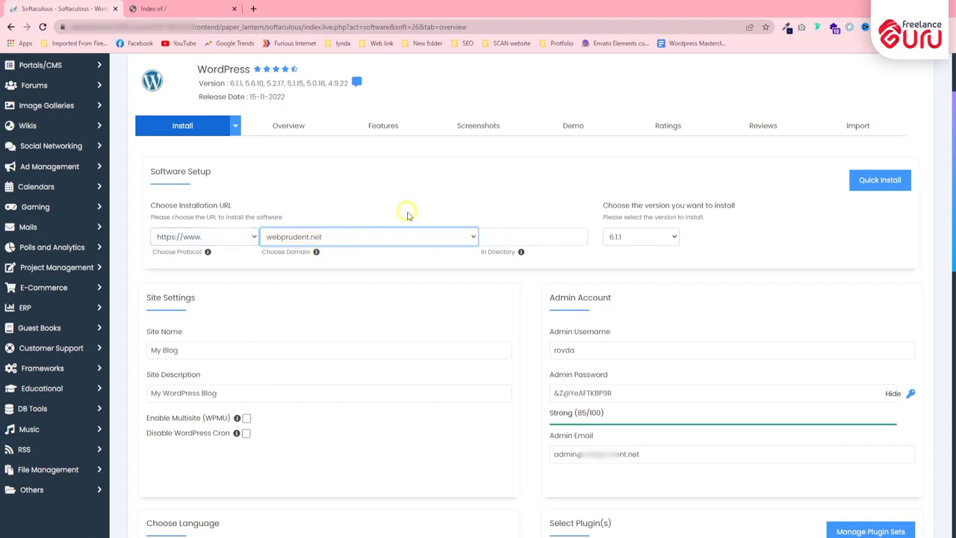
Step: Leave the In Directory field empty and keep WordPress version 6.1.1
{"action": "key", "text": "Tab"}
{"action": "left_click", "coordinate": [502, 254]}
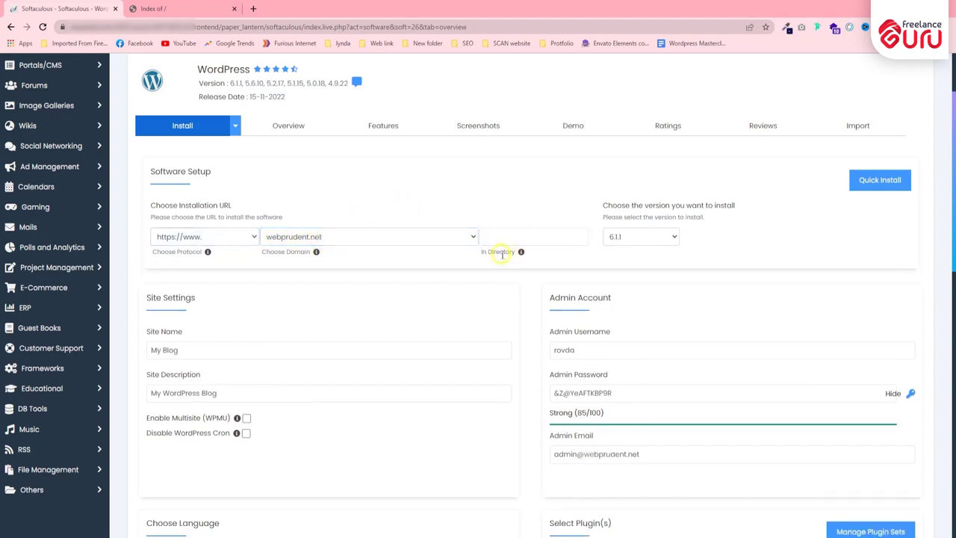
{"action": "left_click", "coordinate": [508, 237]}
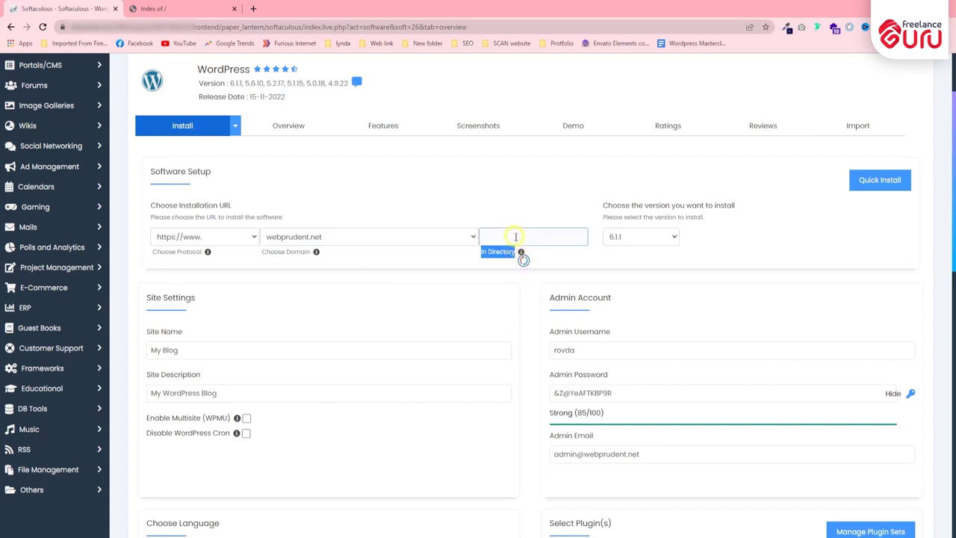
{"action": "left_click", "coordinate": [503, 187]}
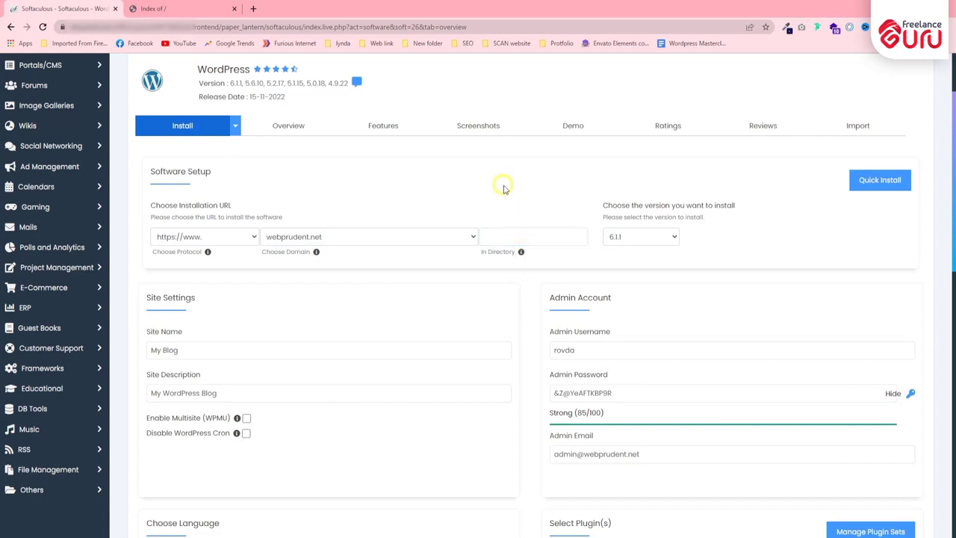
{"action": "left_click", "coordinate": [505, 236]}
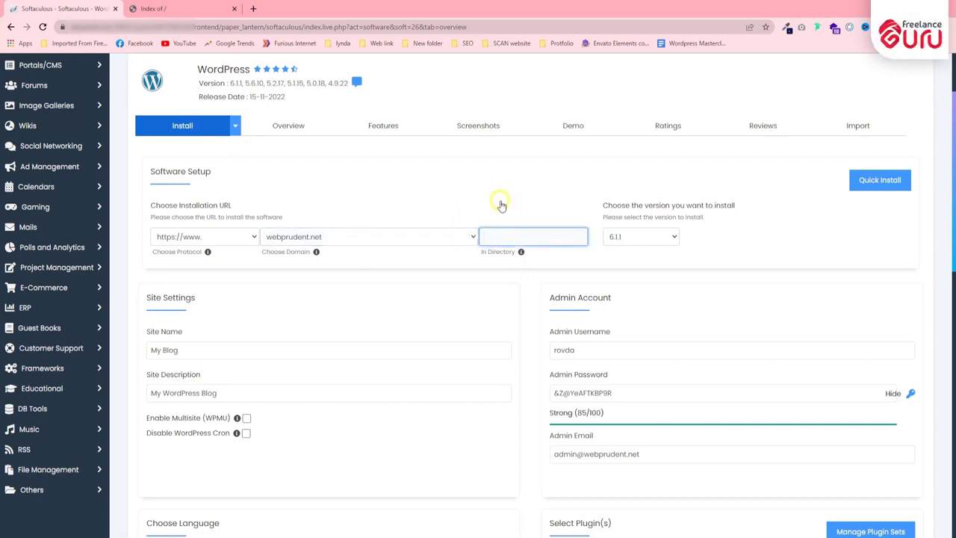
{"action": "left_click", "coordinate": [634, 237]}
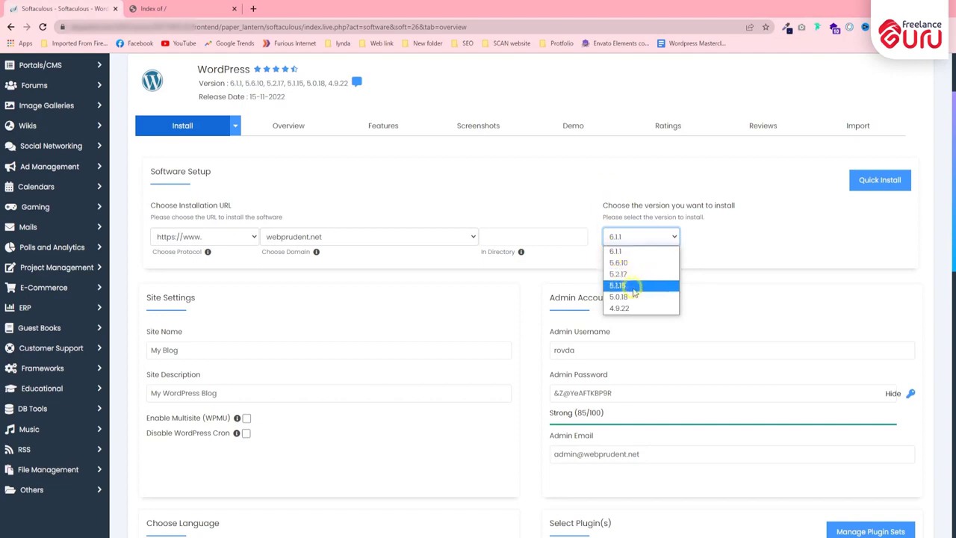
{"action": "left_click", "coordinate": [609, 250]}
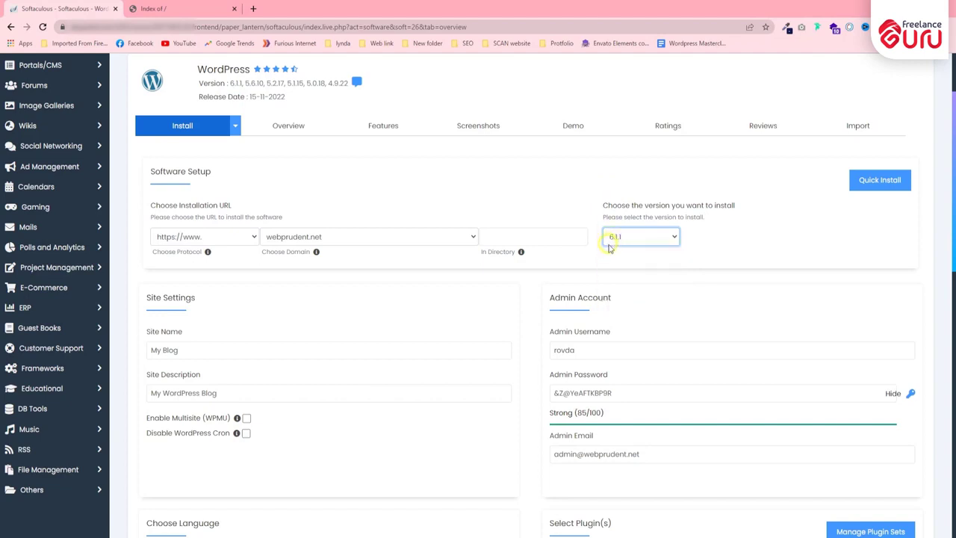
{"action": "left_click", "coordinate": [713, 235]}
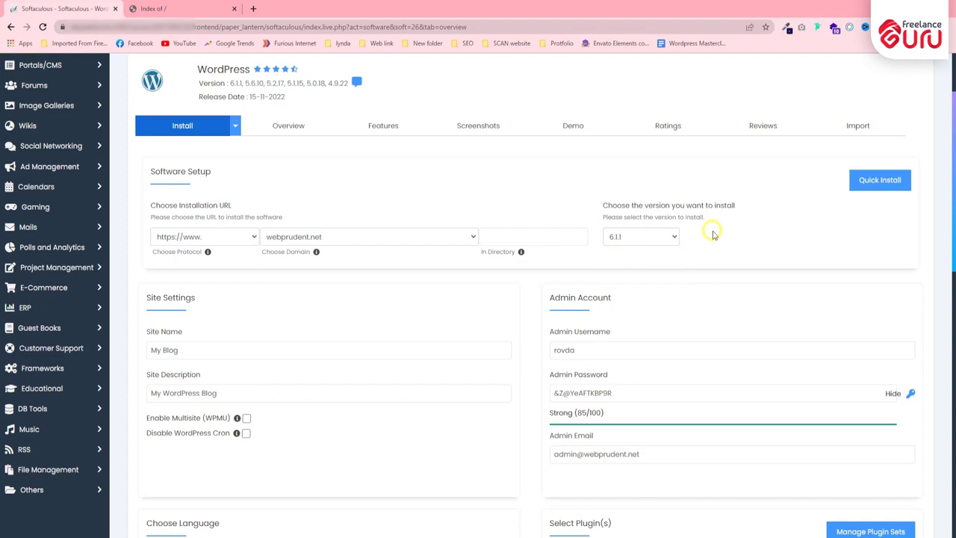
{"action": "scroll", "coordinate": [306, 280], "scroll_direction": "down", "scroll_amount": 2}
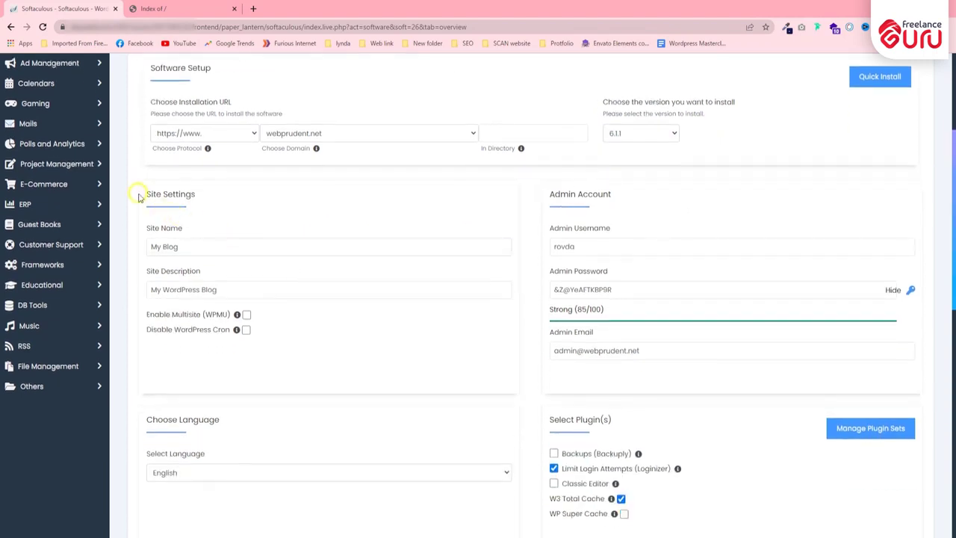
{"action": "left_click_drag", "start_coordinate": [147, 198], "coordinate": [203, 196]}
{"action": "left_click", "coordinate": [218, 190]}
{"action": "scroll", "coordinate": [241, 196], "scroll_direction": "down", "scroll_amount": 2}
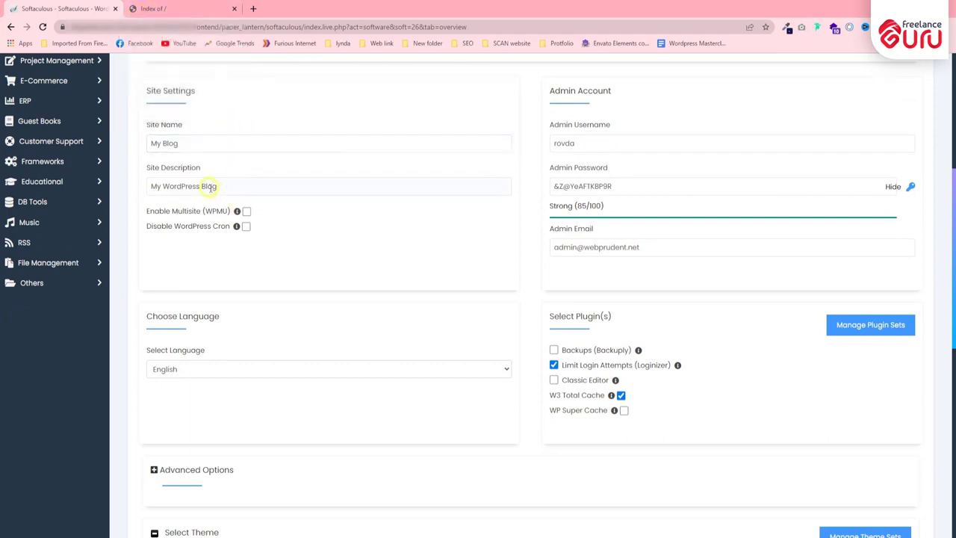
{"action": "triple_click", "coordinate": [194, 142]}
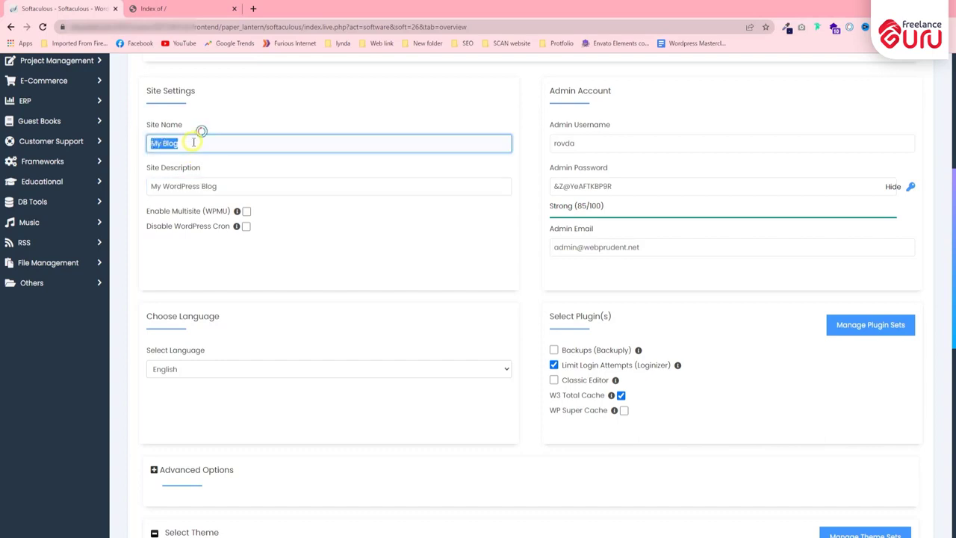
{"action": "type", "text": "Web Produnt"}
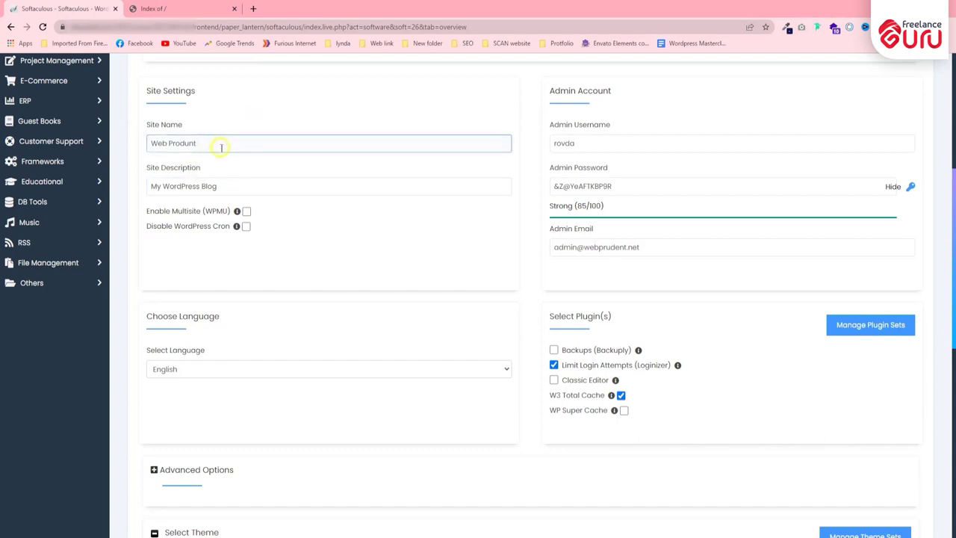
{"action": "left_click", "coordinate": [238, 186]}
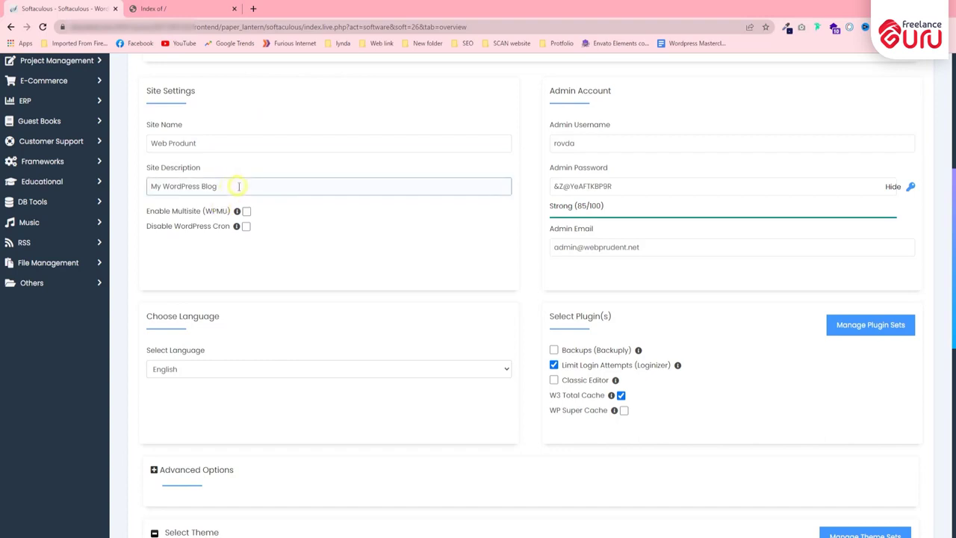
{"action": "left_click_drag", "start_coordinate": [240, 186], "coordinate": [147, 173]}
{"action": "left_click", "coordinate": [184, 169]}
{"action": "key", "text": "ctrl+a"}
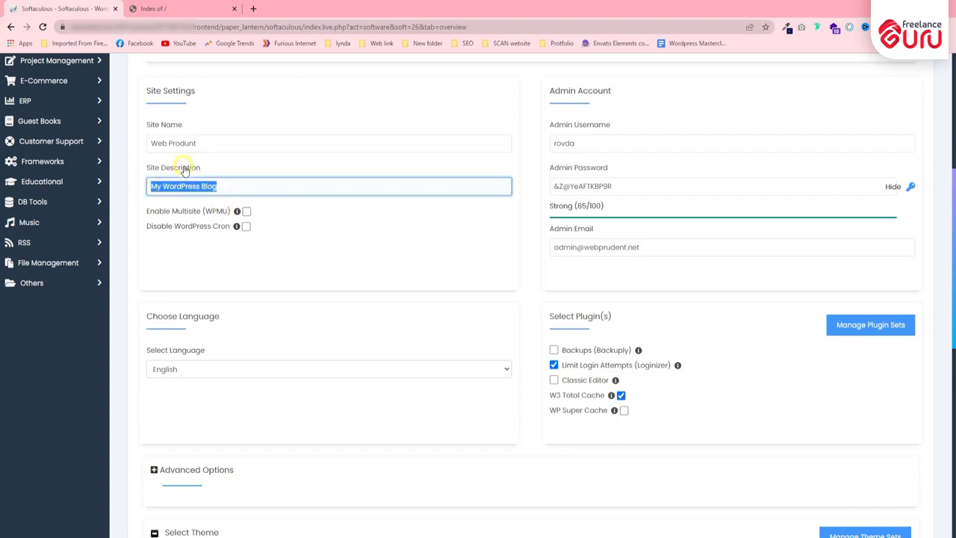
{"action": "left_click", "coordinate": [224, 186]}
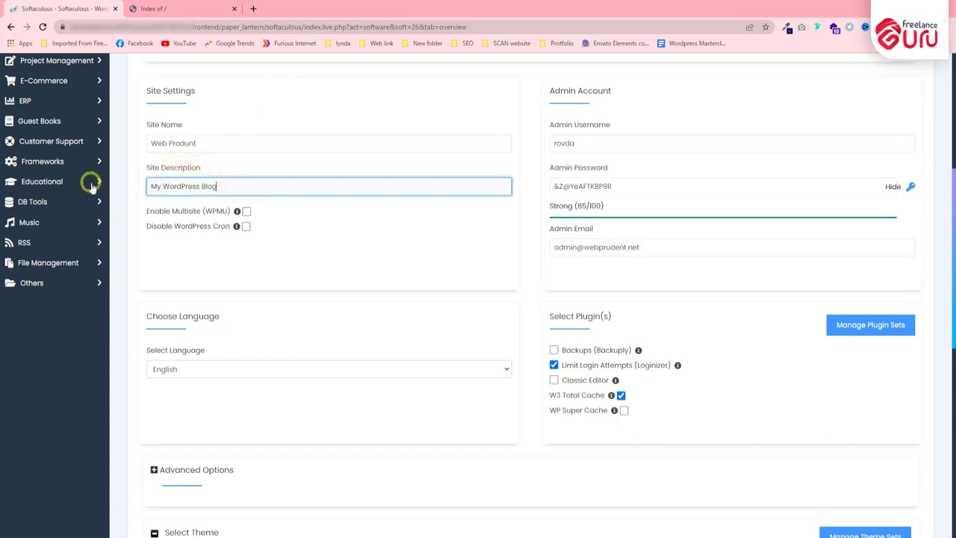
{"action": "scroll", "coordinate": [277, 164], "scroll_direction": "down", "scroll_amount": 1}
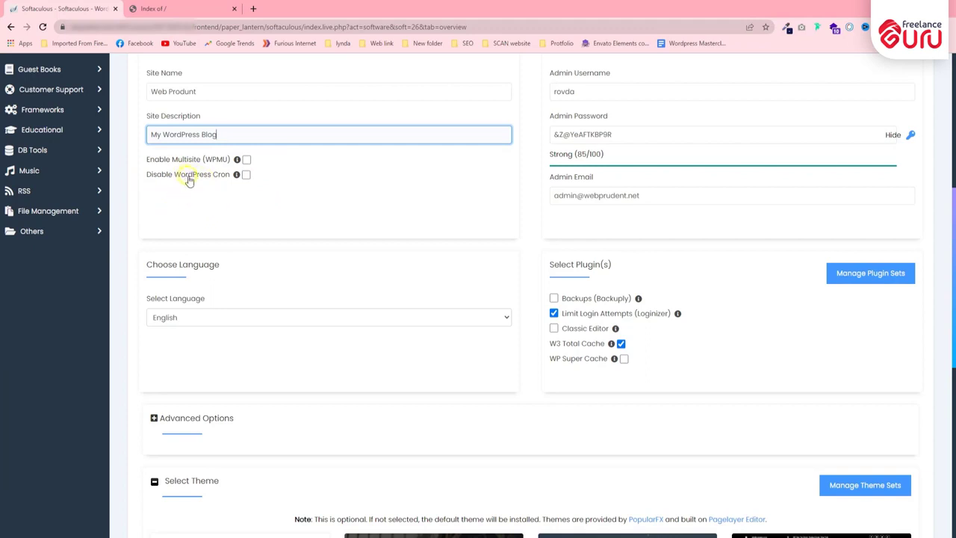
{"action": "left_click", "coordinate": [246, 160]}
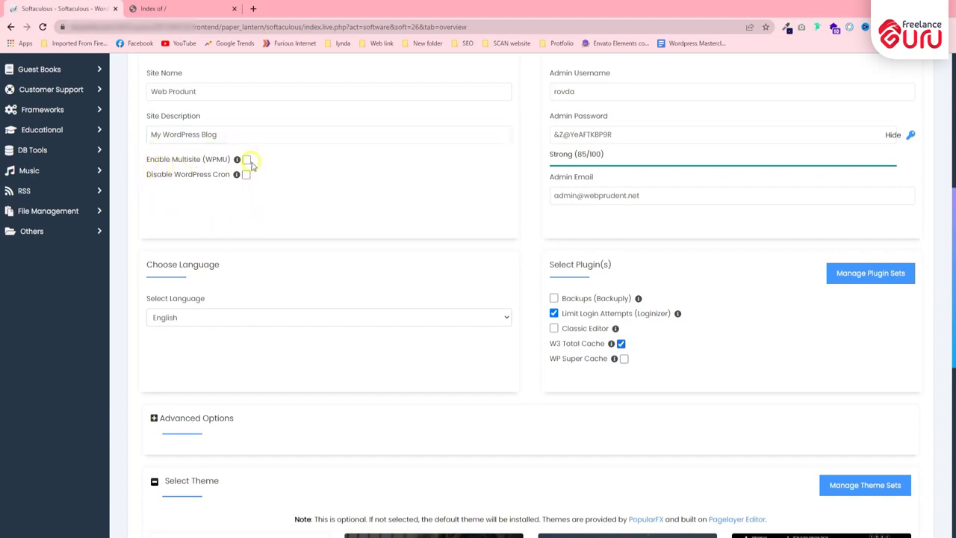
{"action": "scroll", "coordinate": [563, 154], "scroll_direction": "up", "scroll_amount": 2}
{"action": "left_click_drag", "start_coordinate": [549, 142], "coordinate": [625, 141]}
{"action": "left_click", "coordinate": [590, 171]}
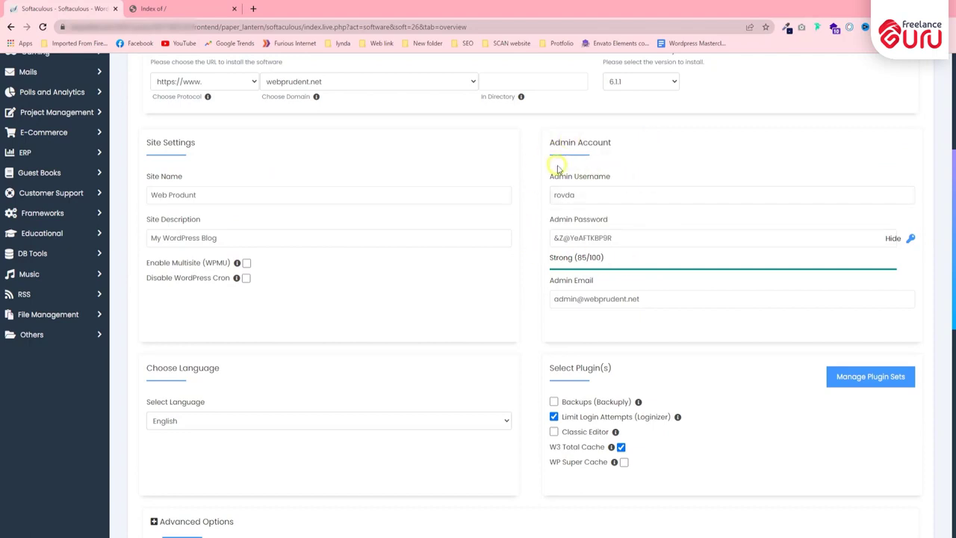
Step: Replace the admin username with 'Webprudent_123'
{"action": "left_click", "coordinate": [601, 195]}
{"action": "double_click", "coordinate": [601, 195]}
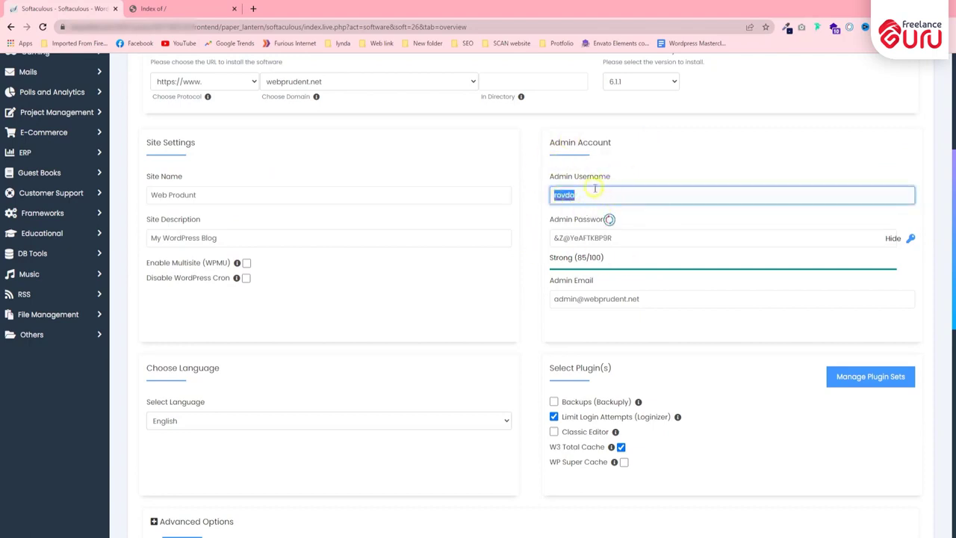
{"action": "left_click", "coordinate": [595, 190]}
{"action": "double_click", "coordinate": [564, 195]}
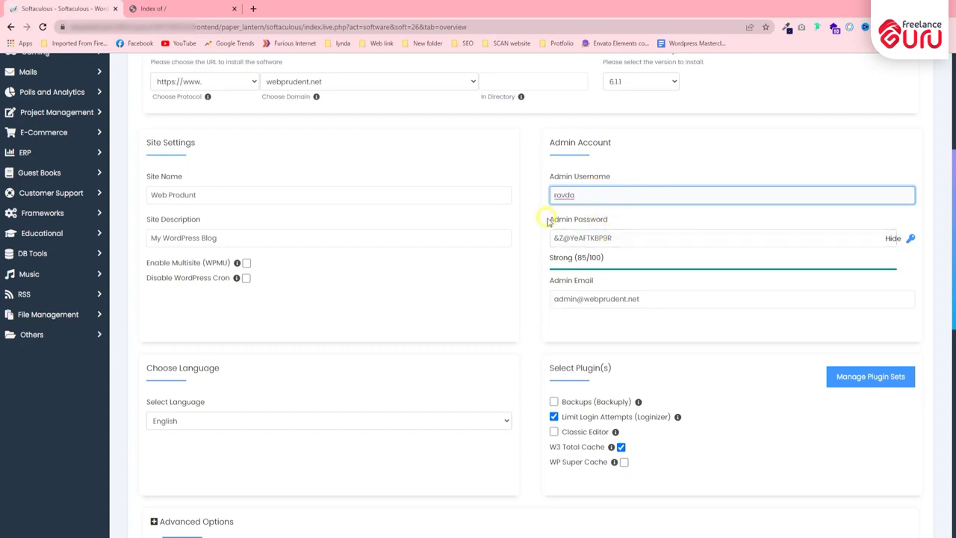
{"action": "left_click_drag", "start_coordinate": [544, 222], "coordinate": [595, 218]}
{"action": "left_click", "coordinate": [633, 174]}
{"action": "left_click", "coordinate": [630, 238]}
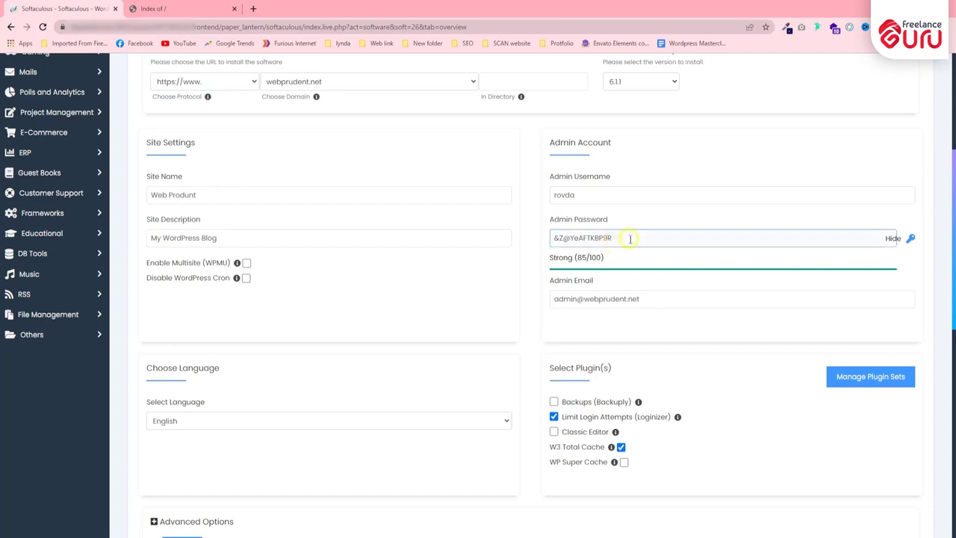
{"action": "left_click", "coordinate": [610, 193]}
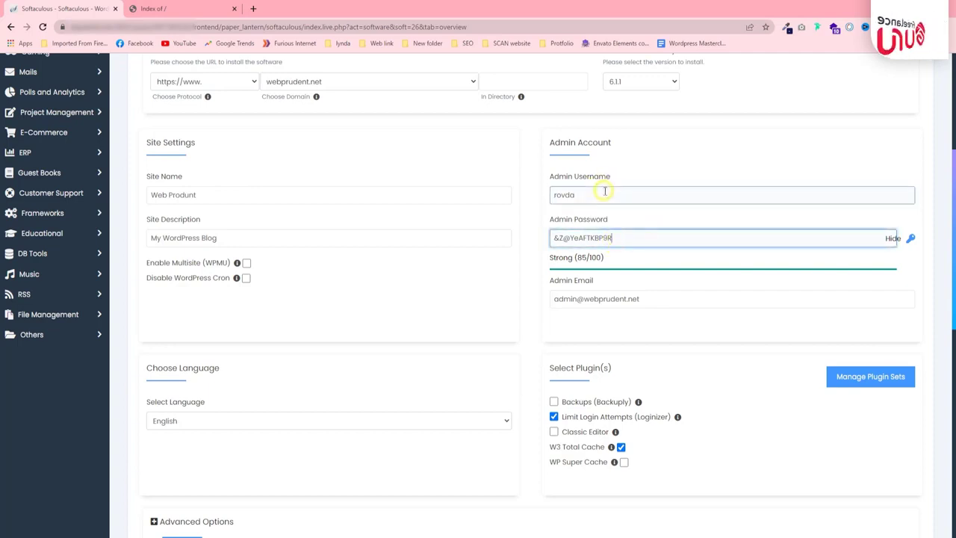
{"action": "left_click", "coordinate": [620, 233]}
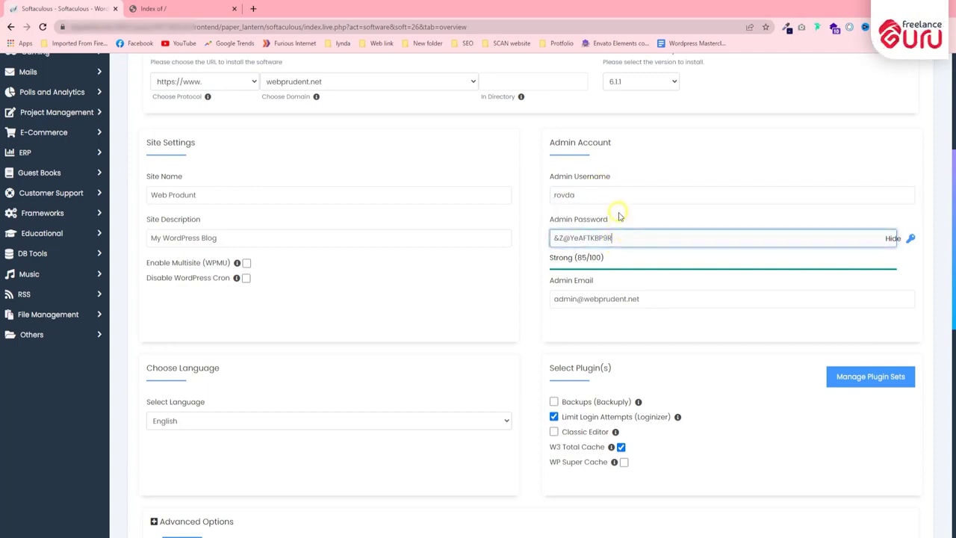
{"action": "left_click", "coordinate": [644, 216]}
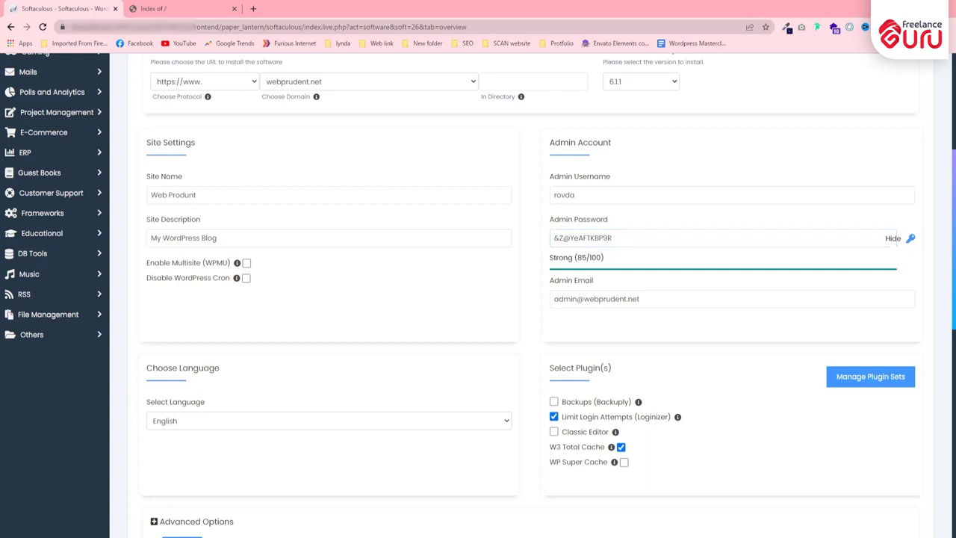
{"action": "double_click", "coordinate": [599, 193]}
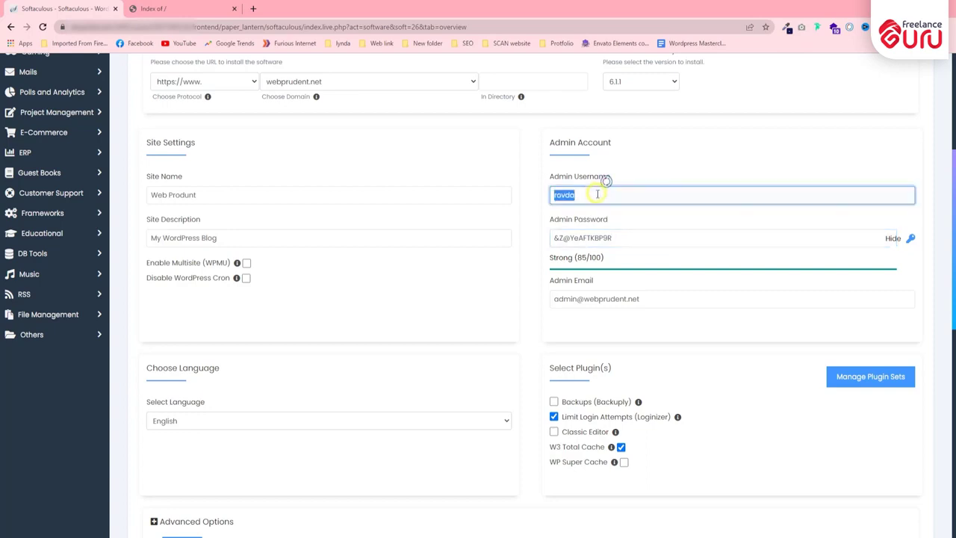
{"action": "type", "text": "Webprudent_123"}
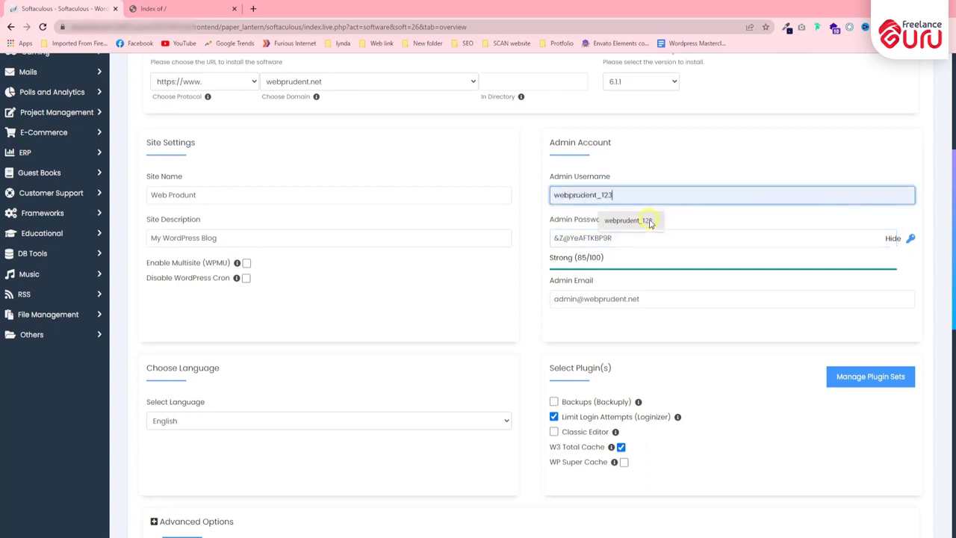
{"action": "left_click", "coordinate": [648, 221]}
Step: Paste a generated password into Admin Password, rated Strong (100/100)
{"action": "left_click", "coordinate": [651, 239]}
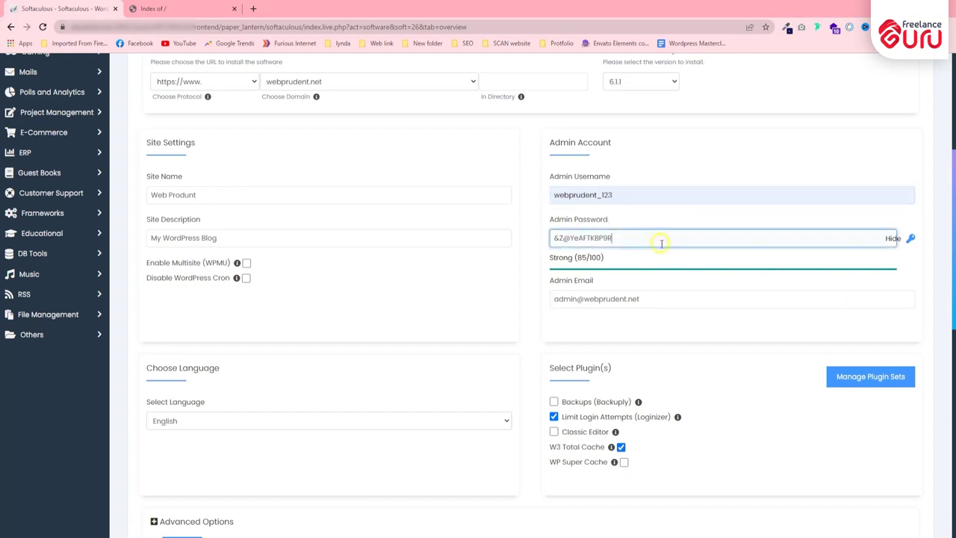
{"action": "left_click_drag", "start_coordinate": [554, 237], "coordinate": [639, 238]}
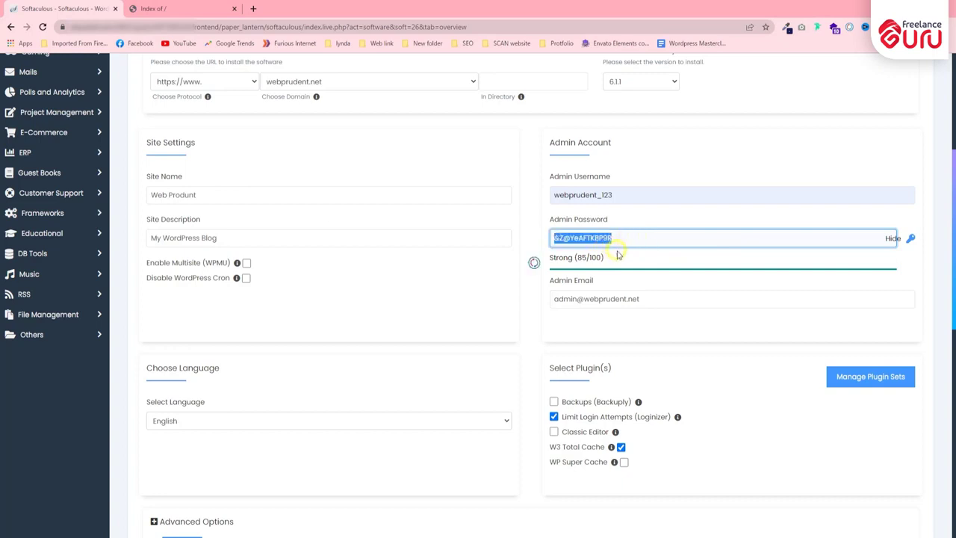
{"action": "key", "text": "ctrl+v"}
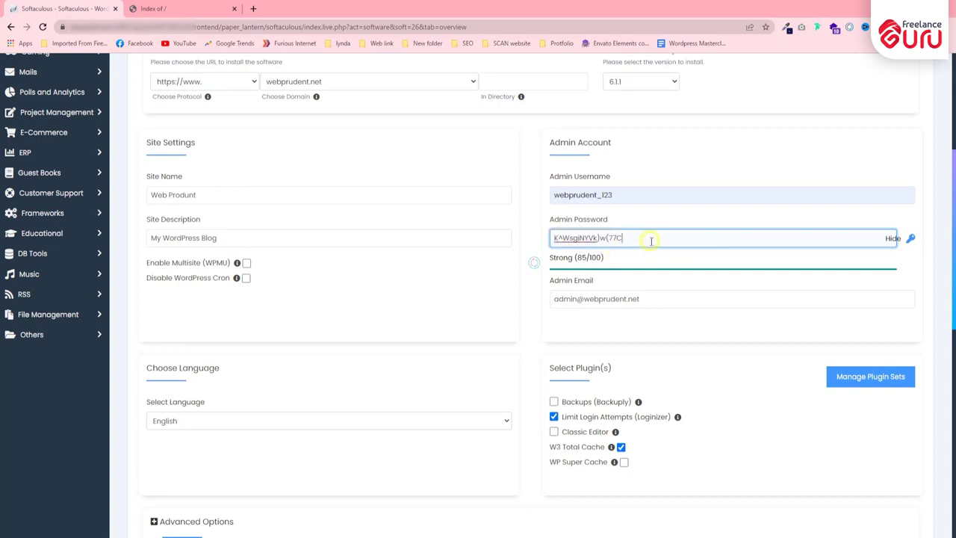
{"action": "left_click", "coordinate": [525, 235]}
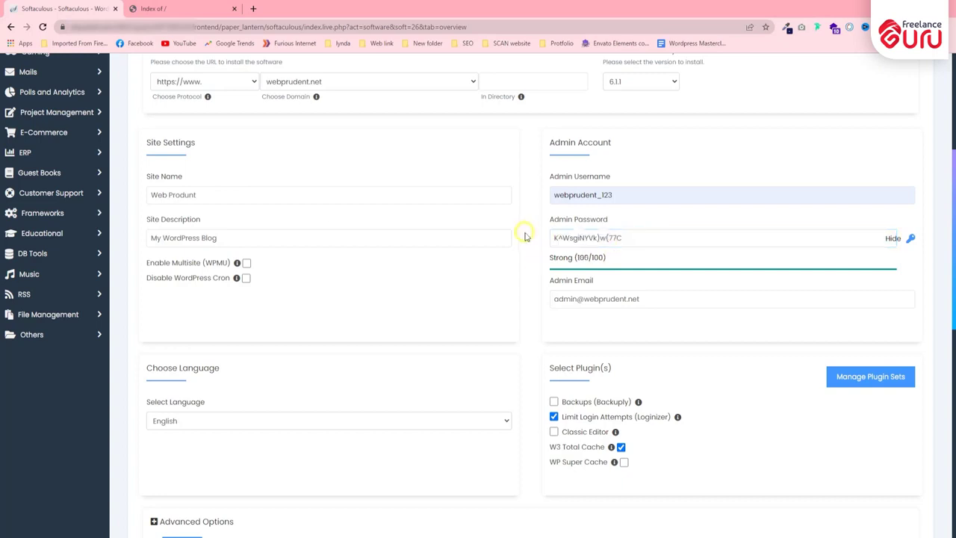
Step: Delete the old address from the Admin Email field
{"action": "left_click", "coordinate": [594, 295]}
{"action": "left_click", "coordinate": [540, 281]}
{"action": "left_click_drag", "start_coordinate": [549, 281], "coordinate": [592, 281]}
{"action": "left_click", "coordinate": [529, 278]}
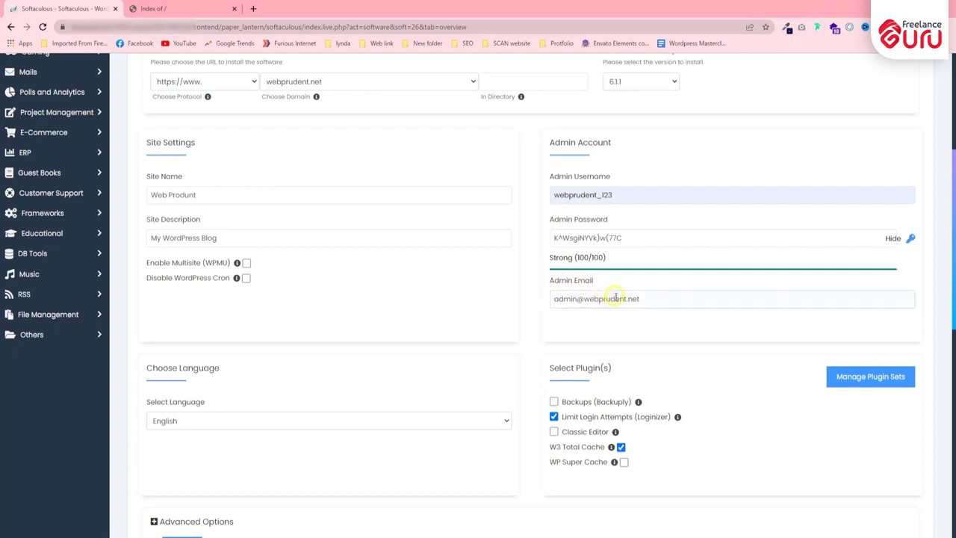
{"action": "left_click_drag", "start_coordinate": [671, 300], "coordinate": [548, 291]}
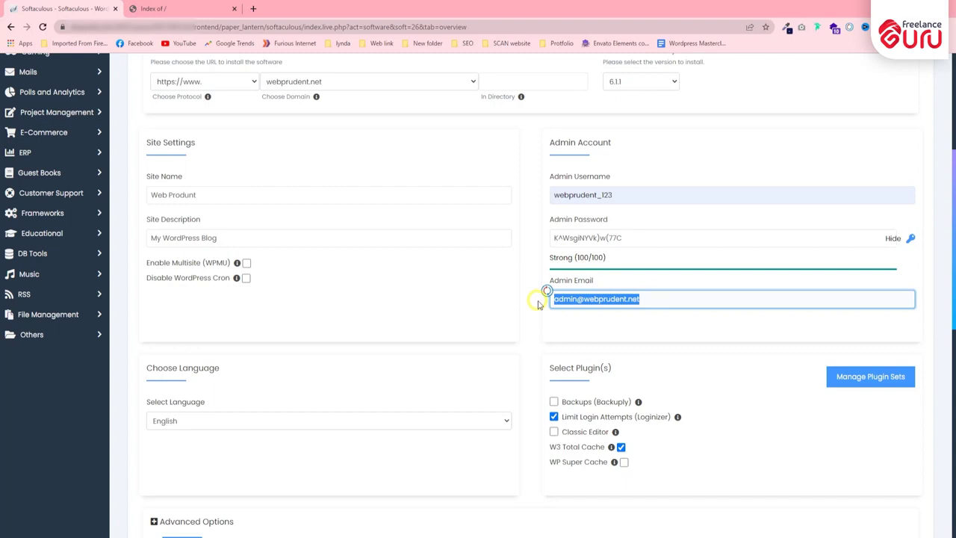
{"action": "key", "text": "BackSpace"}
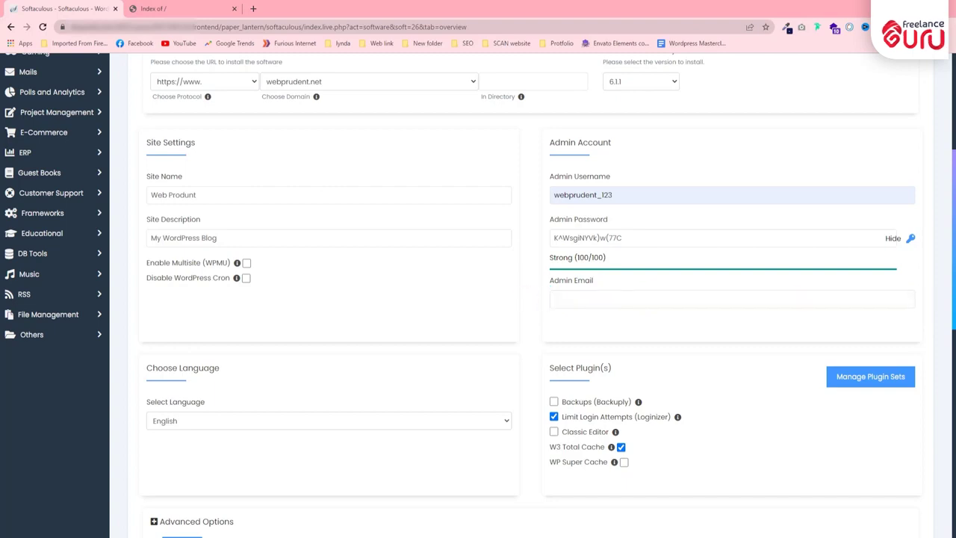
Step: Fill the empty Admin Email field with the owner's e-mail from the browser's autofill suggestion
{"action": "left_click", "coordinate": [584, 298]}
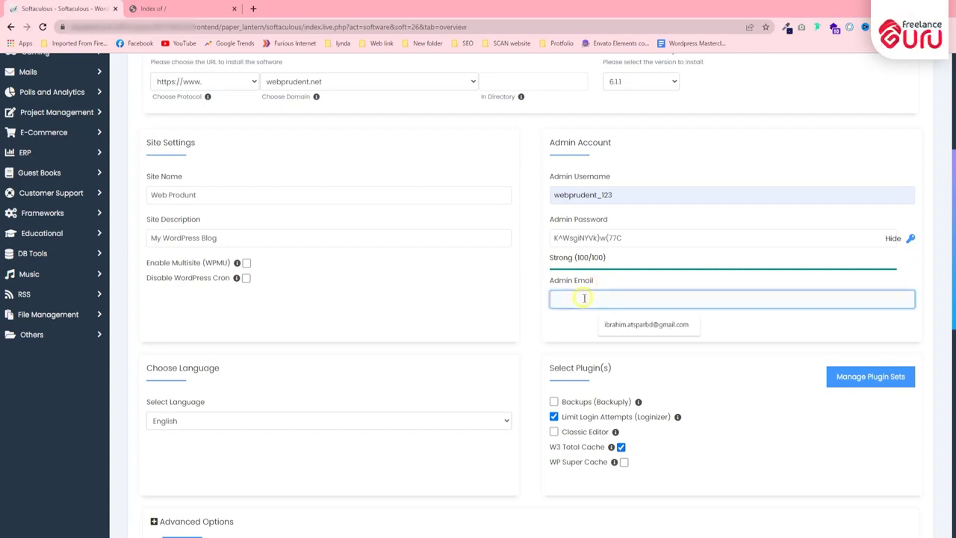
{"action": "left_click", "coordinate": [646, 322]}
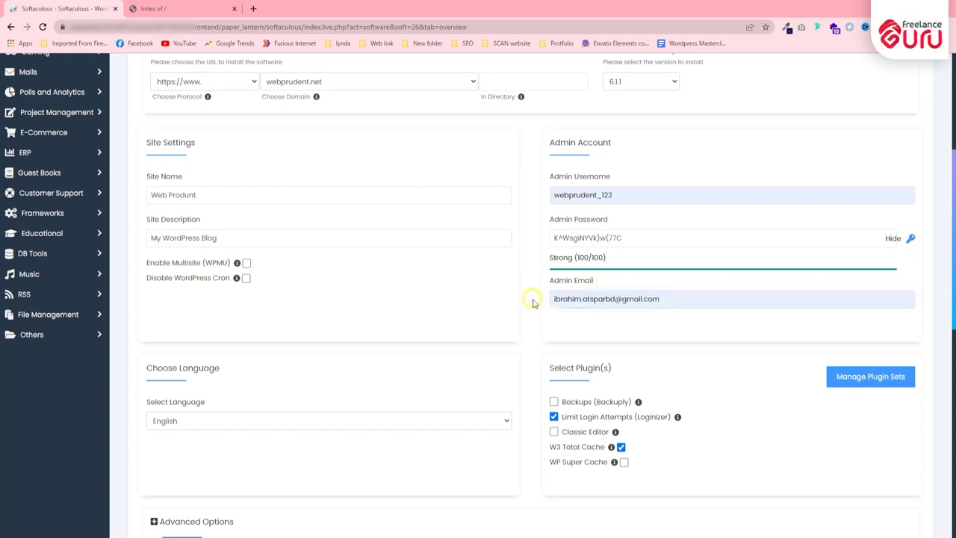
{"action": "left_click", "coordinate": [677, 304]}
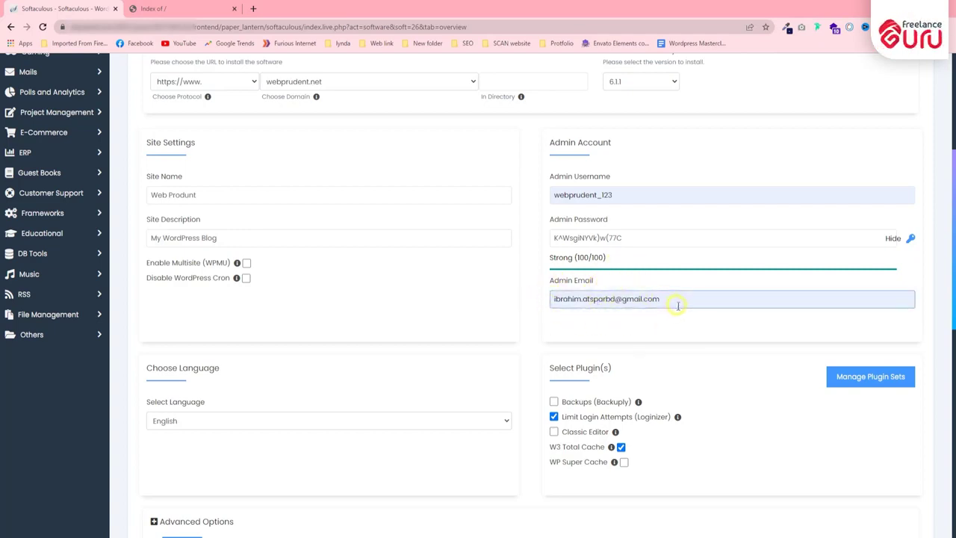
{"action": "left_click", "coordinate": [674, 328]}
Step: Review the entered admin e-mail address in the Admin Email field
{"action": "scroll", "coordinate": [660, 312], "scroll_direction": "down", "scroll_amount": 1}
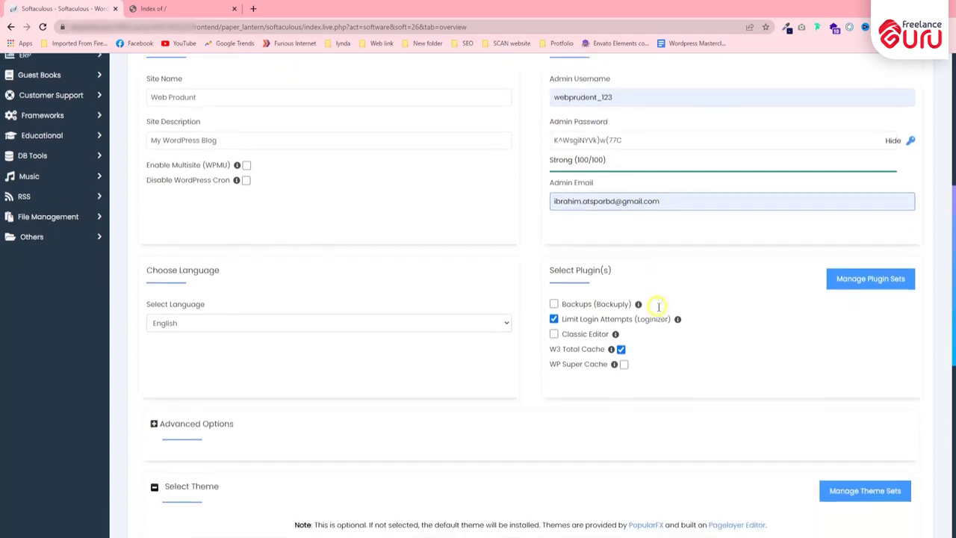
{"action": "left_click", "coordinate": [553, 178]}
{"action": "left_click_drag", "start_coordinate": [559, 182], "coordinate": [621, 178]}
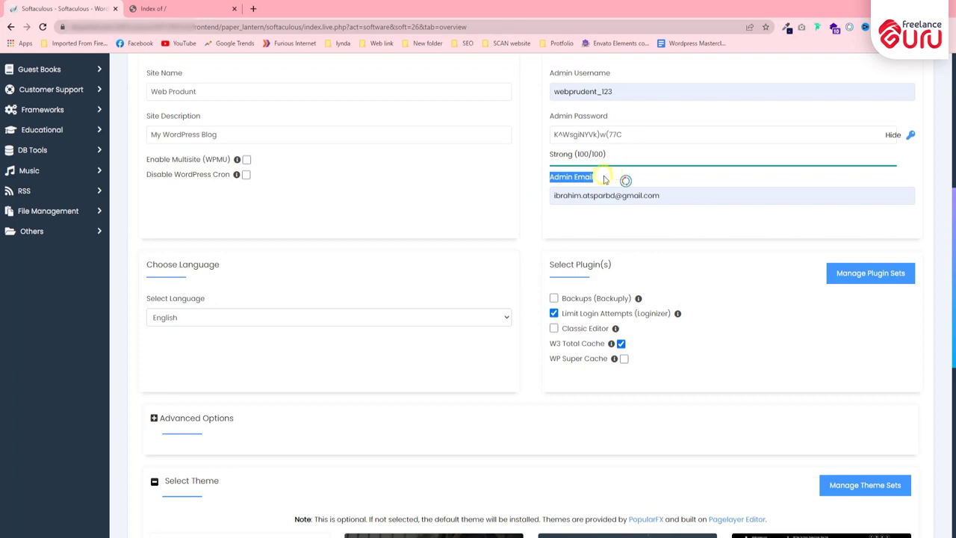
{"action": "left_click", "coordinate": [612, 215]}
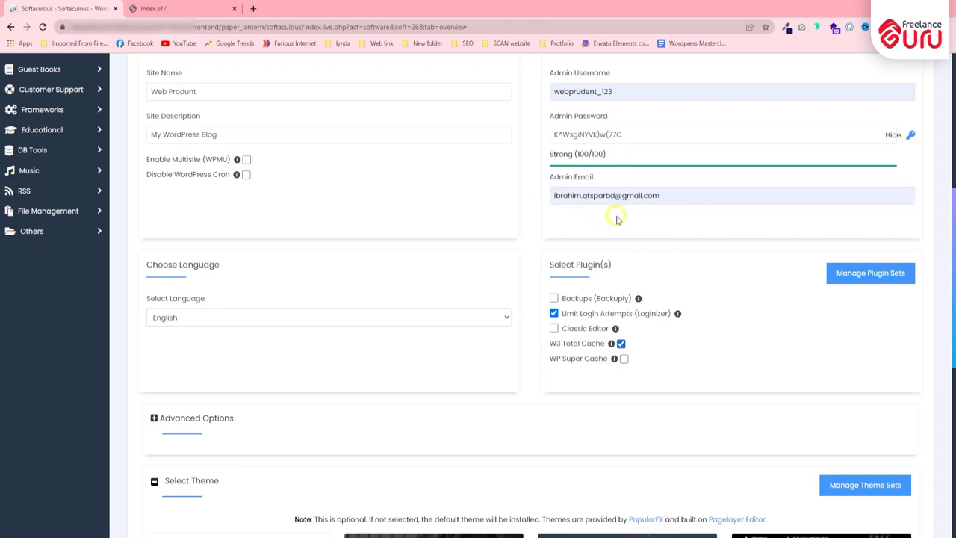
{"action": "left_click", "coordinate": [582, 182]}
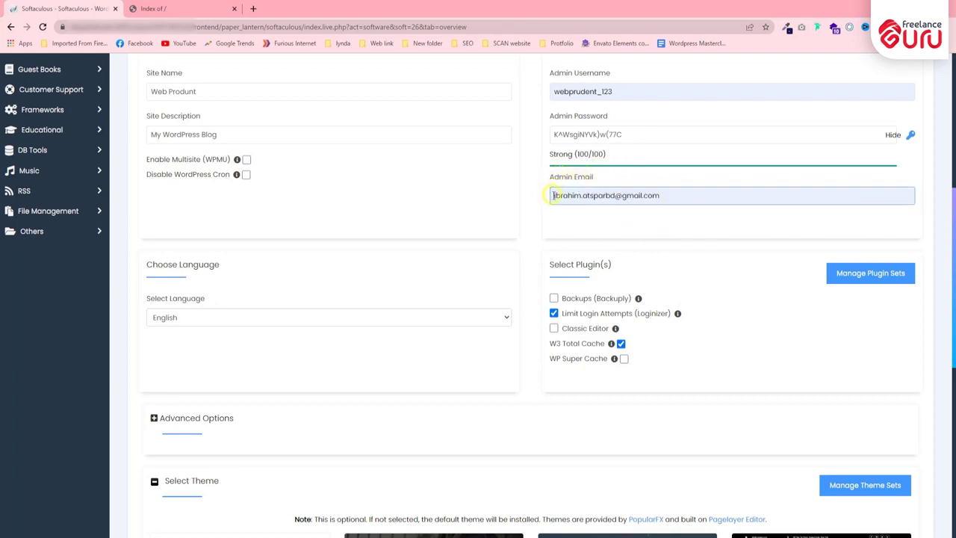
{"action": "left_click", "coordinate": [673, 195]}
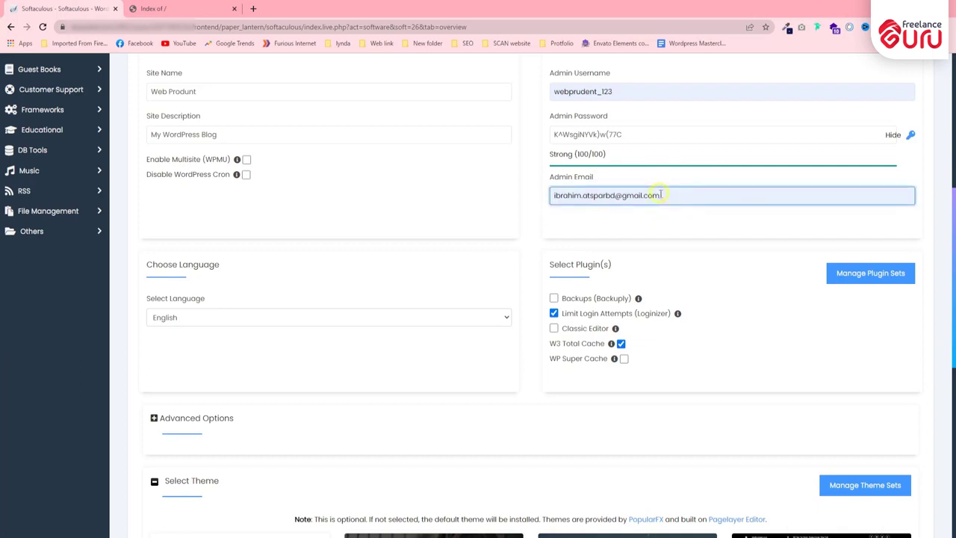
{"action": "left_click_drag", "start_coordinate": [661, 195], "coordinate": [552, 198]}
{"action": "left_click", "coordinate": [599, 218]}
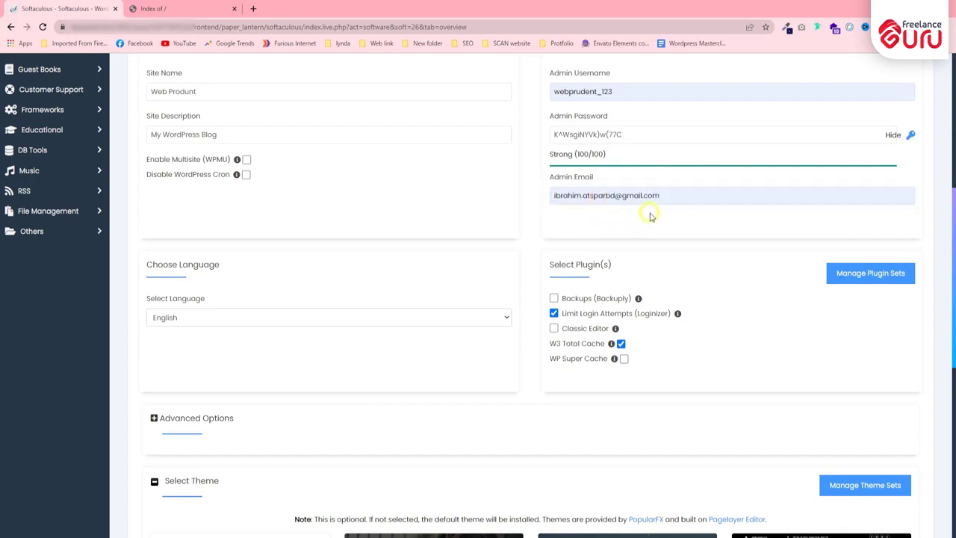
{"action": "left_click", "coordinate": [595, 189]}
{"action": "left_click_drag", "start_coordinate": [545, 179], "coordinate": [611, 180]}
{"action": "left_click", "coordinate": [547, 190]}
{"action": "left_click", "coordinate": [667, 197]}
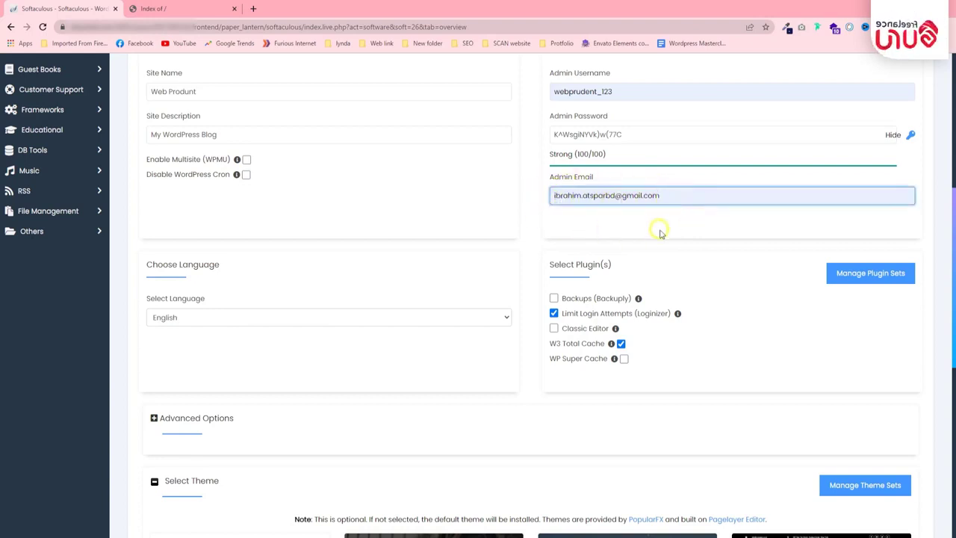
{"action": "left_click", "coordinate": [742, 215]}
{"action": "left_click", "coordinate": [665, 196]}
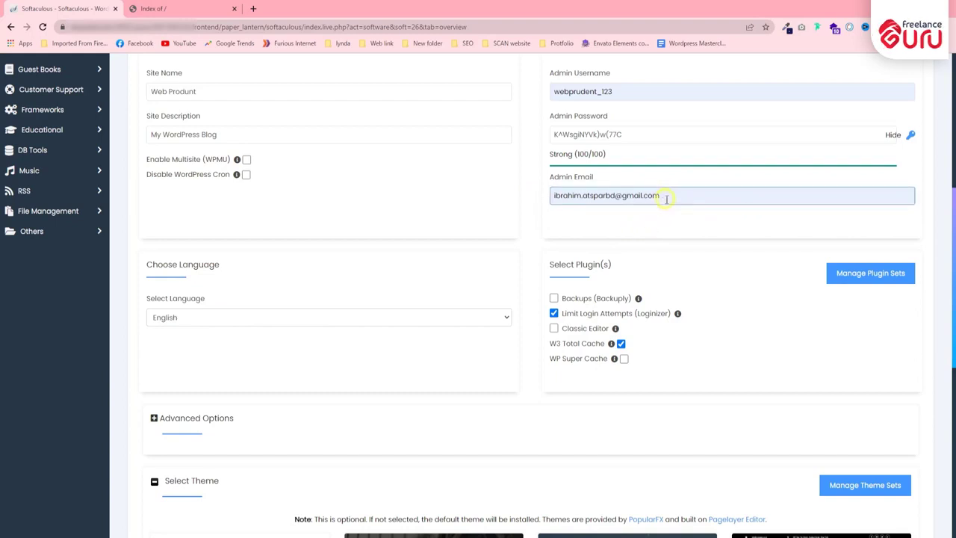
{"action": "left_click_drag", "start_coordinate": [665, 199], "coordinate": [597, 199]}
{"action": "left_click", "coordinate": [597, 198]}
{"action": "left_click_drag", "start_coordinate": [664, 196], "coordinate": [568, 215]}
{"action": "left_click", "coordinate": [572, 220]}
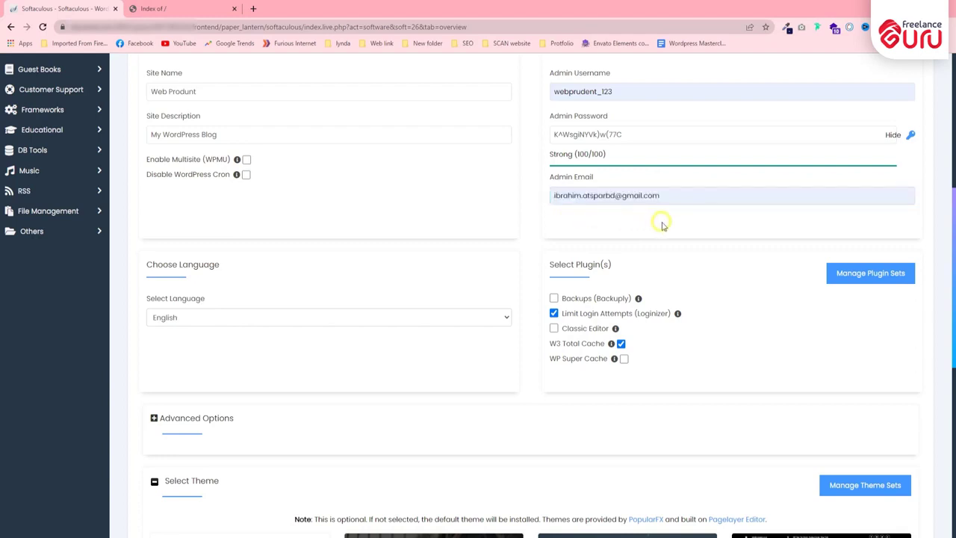
{"action": "left_click", "coordinate": [672, 198]}
{"action": "left_click_drag", "start_coordinate": [668, 197], "coordinate": [566, 219]}
{"action": "left_click", "coordinate": [568, 218]}
{"action": "left_click", "coordinate": [581, 199]}
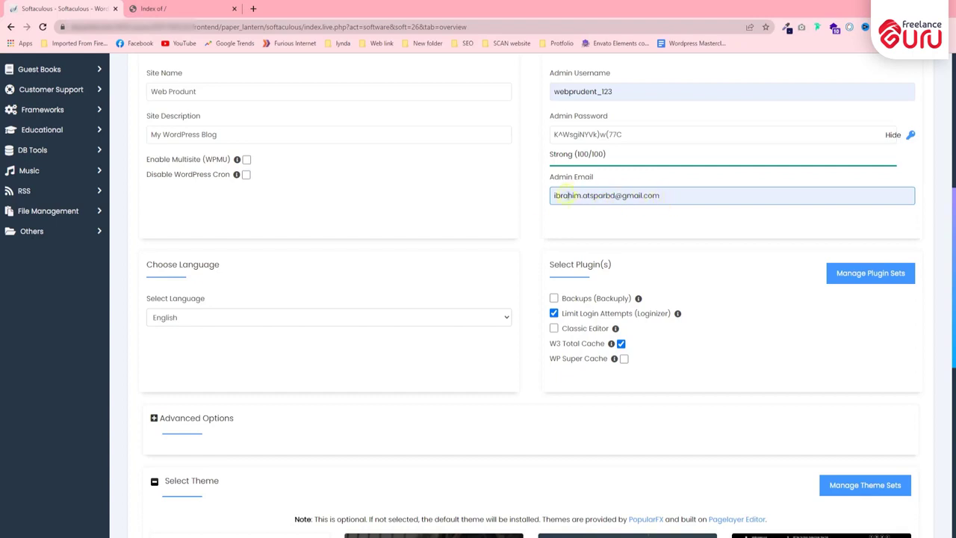
Step: Under Select Plugin(s), uncheck Limit Login Attempts (Loginizer) and W3 Total Cache, keeping Classic Editor
{"action": "scroll", "coordinate": [642, 224], "scroll_direction": "down", "scroll_amount": 2}
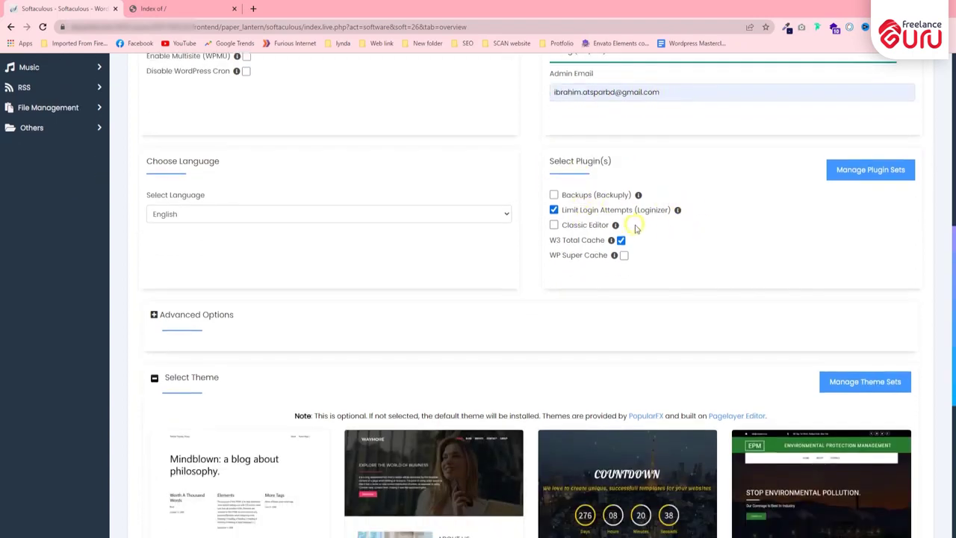
{"action": "scroll", "coordinate": [635, 228], "scroll_direction": "up", "scroll_amount": 2}
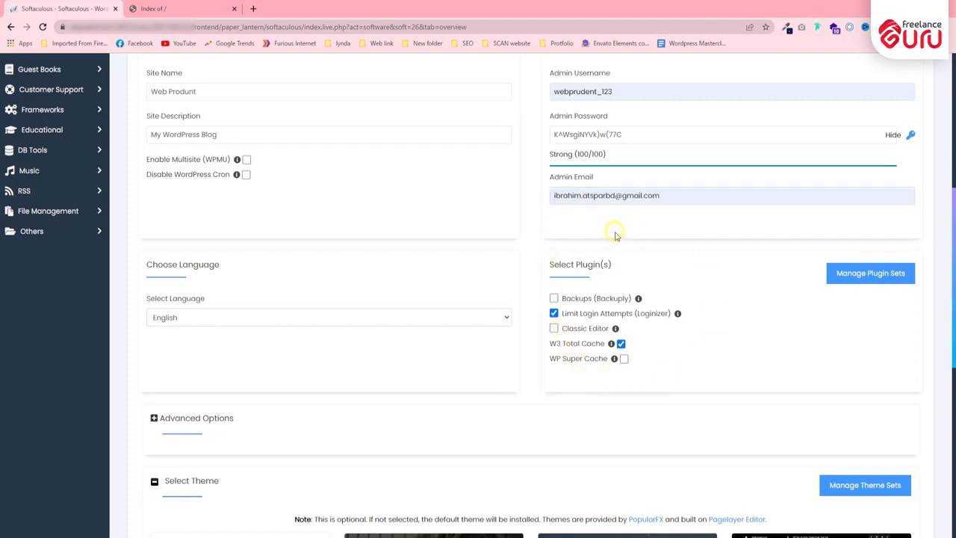
{"action": "scroll", "coordinate": [615, 230], "scroll_direction": "down", "scroll_amount": 1}
{"action": "left_click_drag", "start_coordinate": [551, 212], "coordinate": [601, 213]}
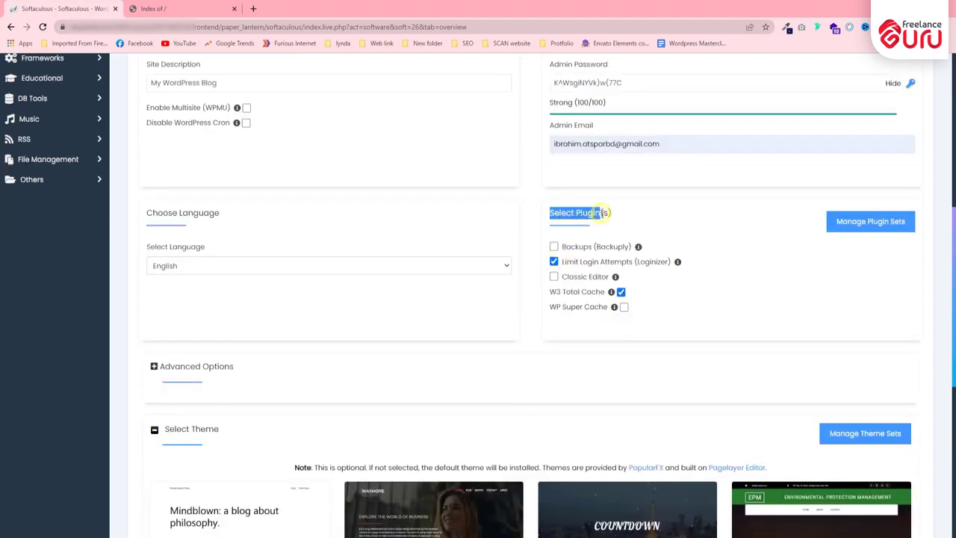
{"action": "left_click", "coordinate": [609, 220]}
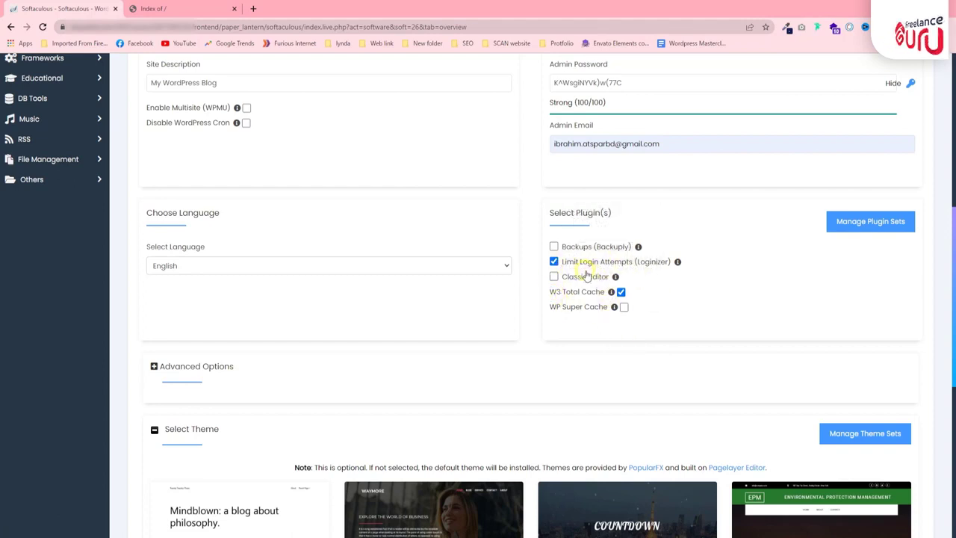
{"action": "left_click", "coordinate": [553, 262]}
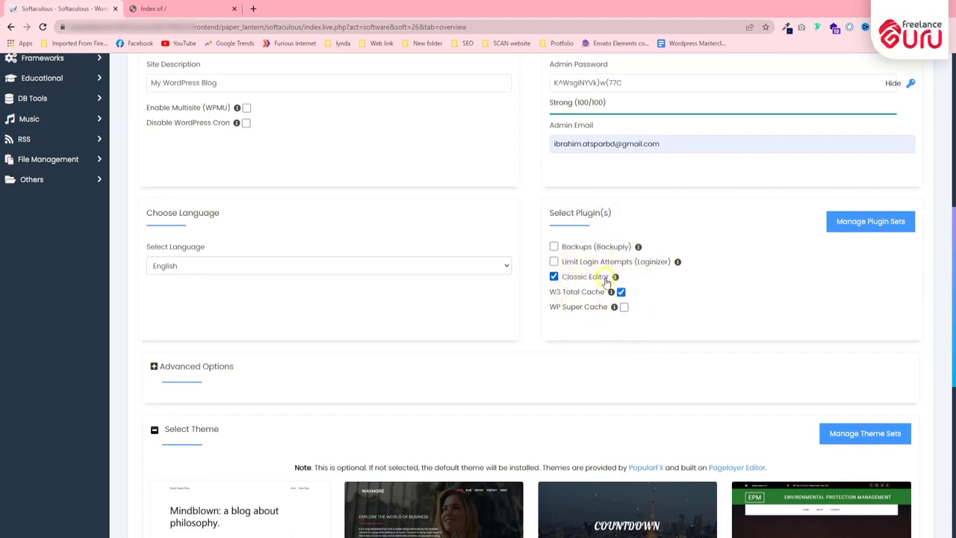
{"action": "left_click_drag", "start_coordinate": [611, 276], "coordinate": [562, 276]}
{"action": "left_click", "coordinate": [539, 252]}
{"action": "left_click", "coordinate": [620, 291]}
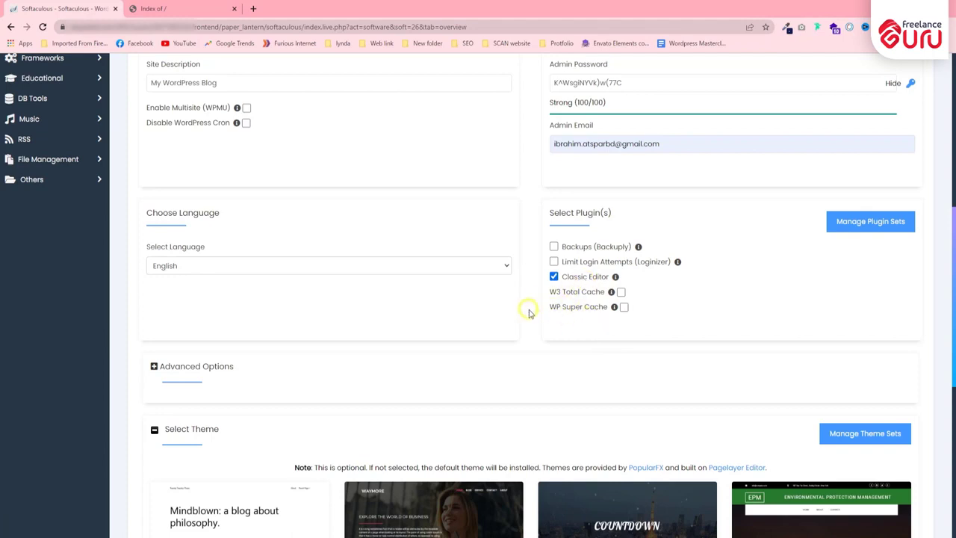
Step: Expand the Advanced Options section of the install form
{"action": "scroll", "coordinate": [295, 249], "scroll_direction": "down", "scroll_amount": 2}
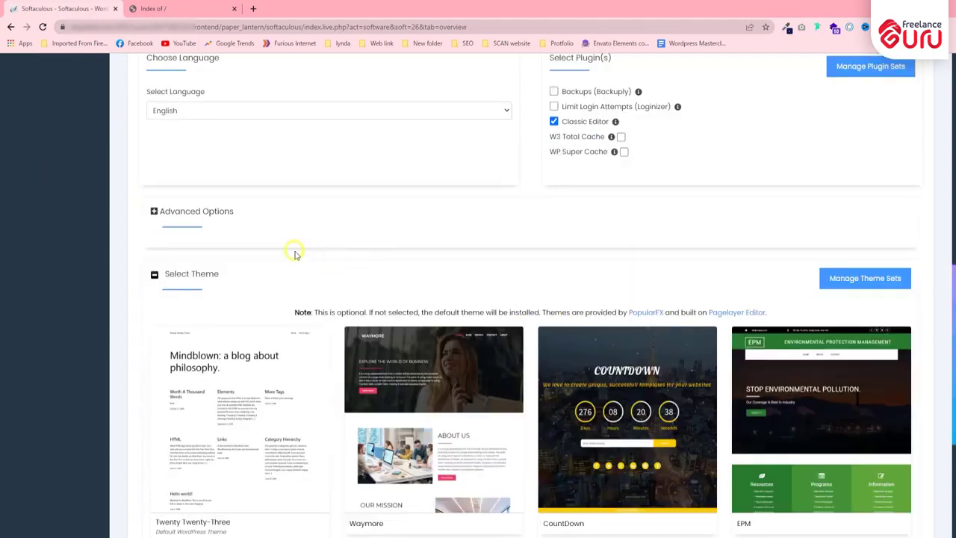
{"action": "left_click", "coordinate": [154, 213]}
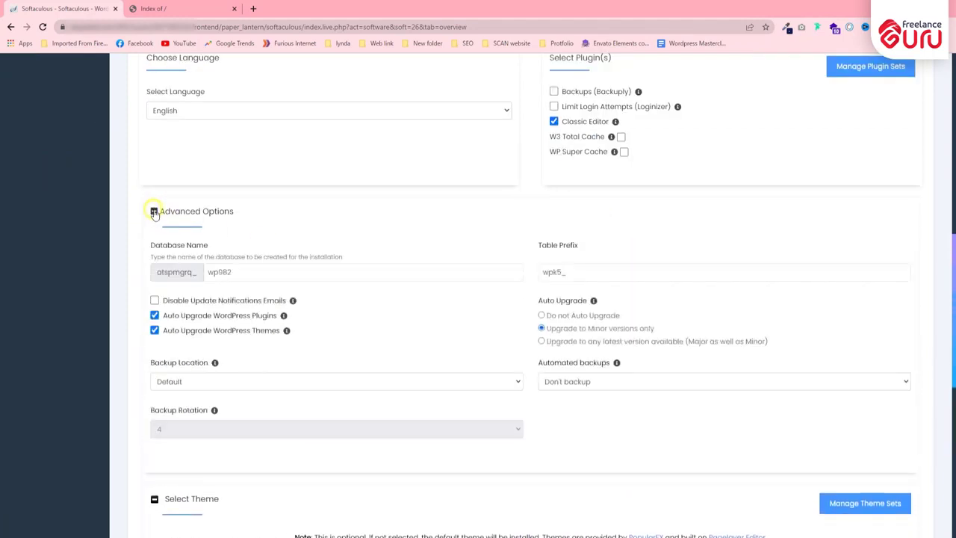
{"action": "left_click", "coordinate": [154, 213]}
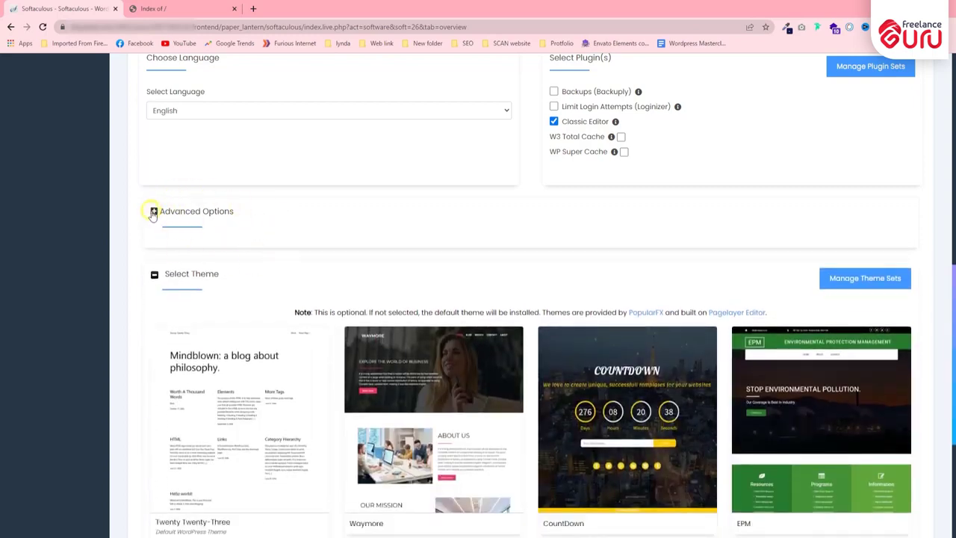
{"action": "left_click", "coordinate": [153, 212]}
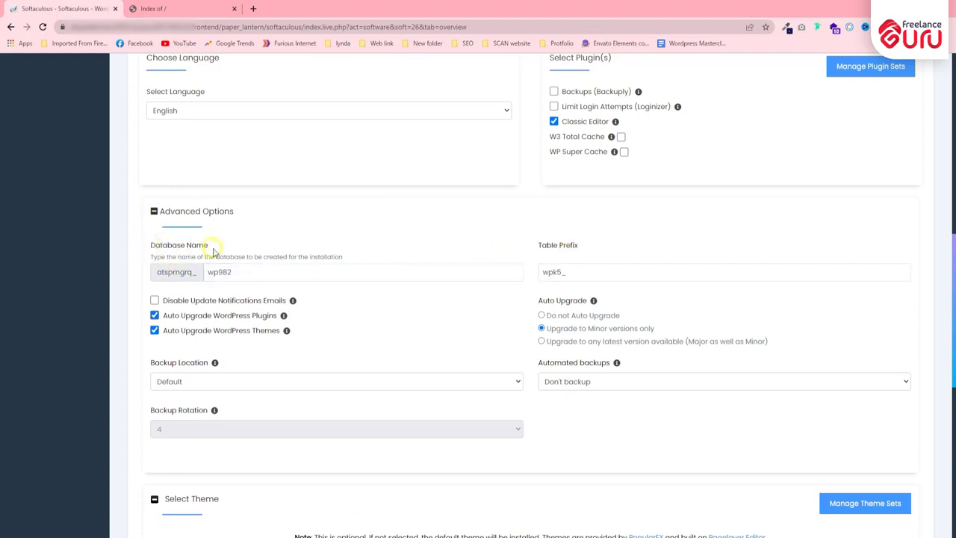
Step: Keep the database name wp982 and begin editing the wpk5_ table prefix
{"action": "left_click", "coordinate": [220, 272]}
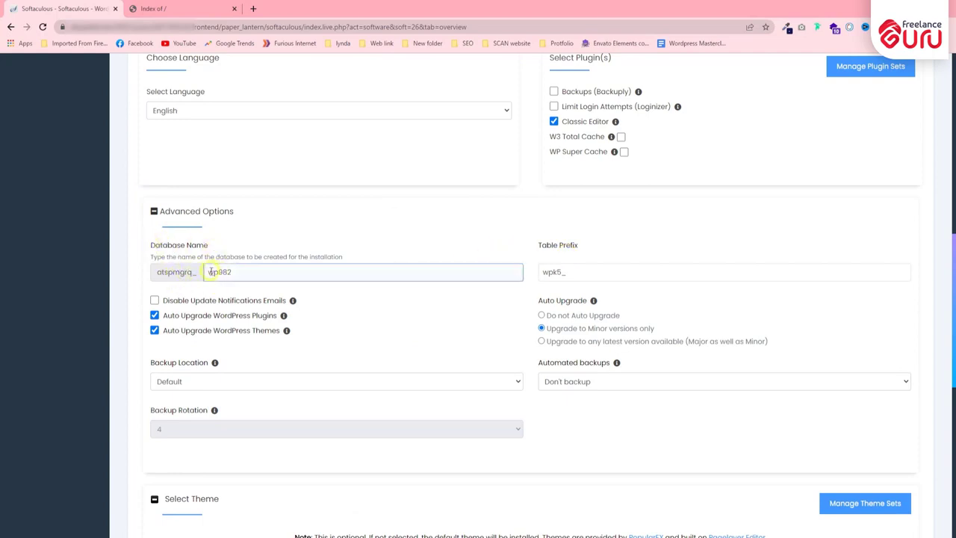
{"action": "left_click_drag", "start_coordinate": [211, 272], "coordinate": [251, 273]}
{"action": "left_click", "coordinate": [244, 270]}
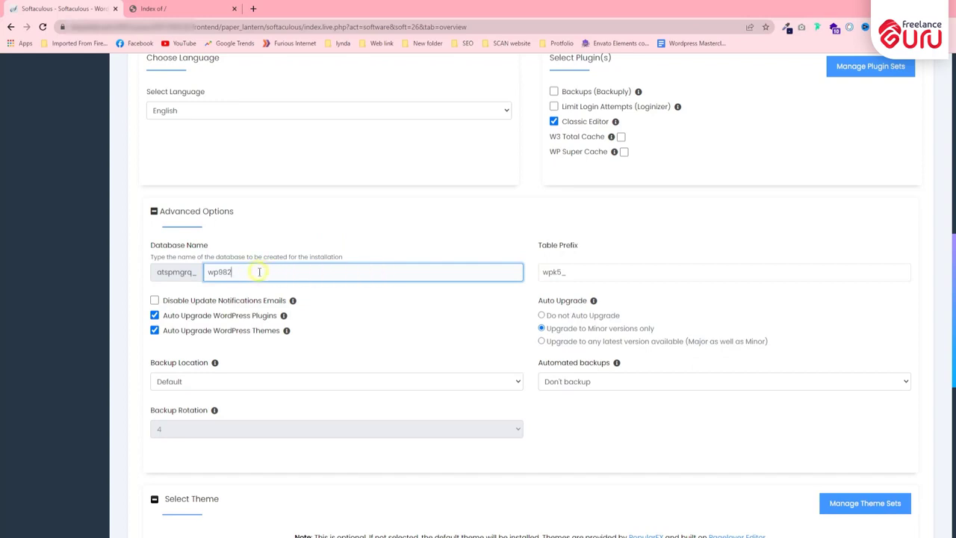
{"action": "left_click", "coordinate": [236, 276]}
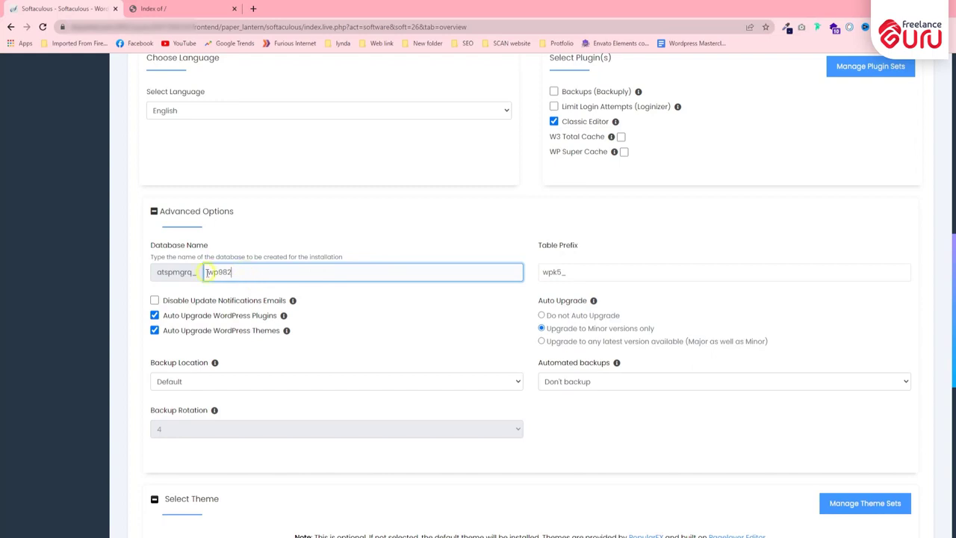
{"action": "left_click_drag", "start_coordinate": [207, 273], "coordinate": [273, 274]}
{"action": "left_click", "coordinate": [273, 276]}
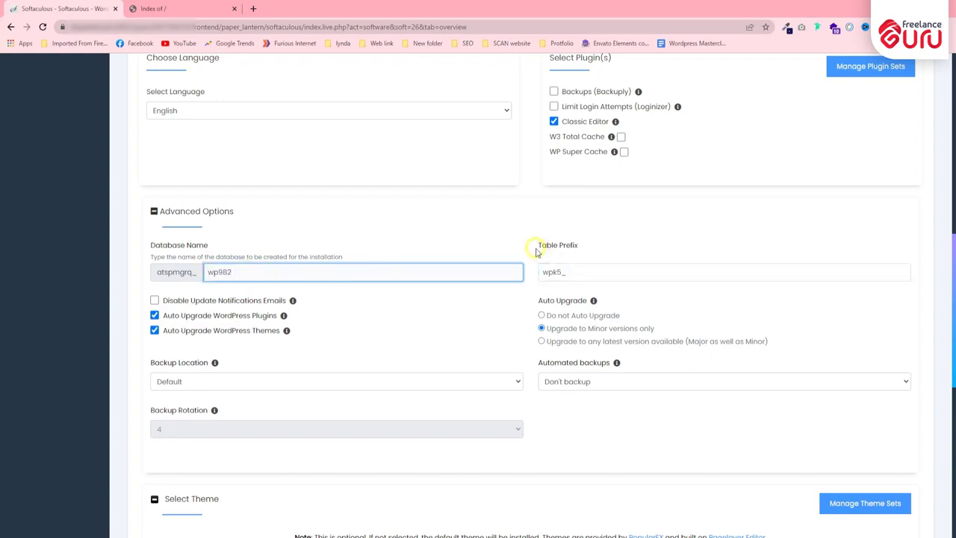
{"action": "left_click_drag", "start_coordinate": [535, 252], "coordinate": [602, 245]}
{"action": "left_click", "coordinate": [593, 240]}
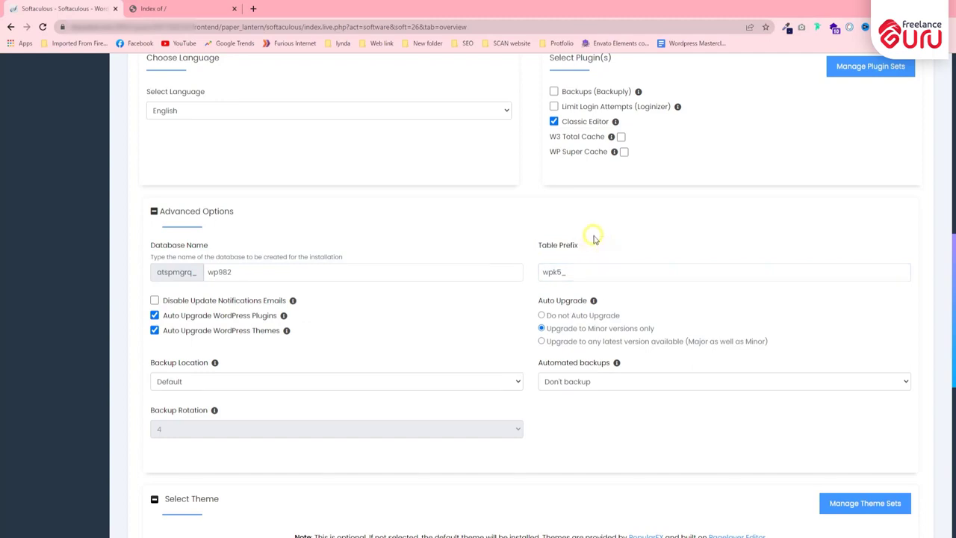
{"action": "left_click", "coordinate": [235, 272]}
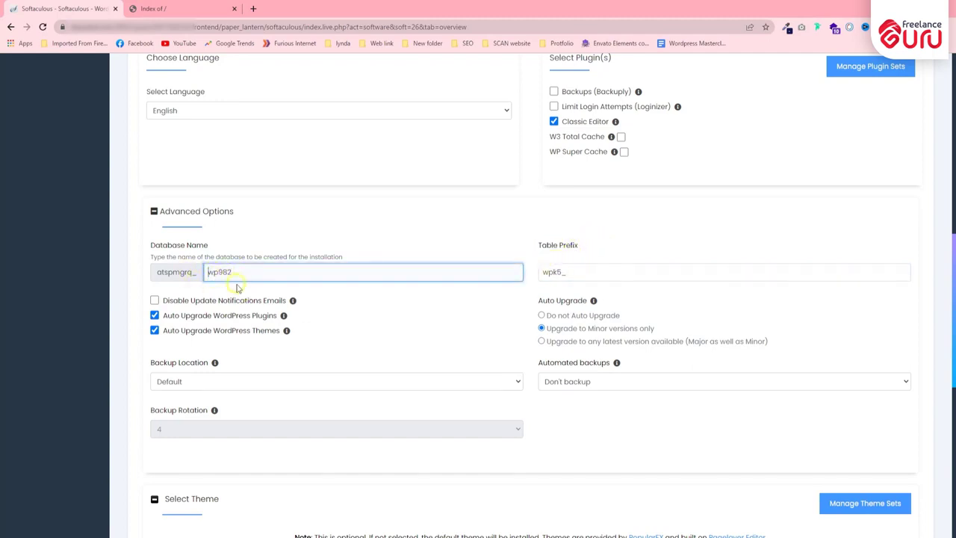
{"action": "left_click", "coordinate": [560, 273]}
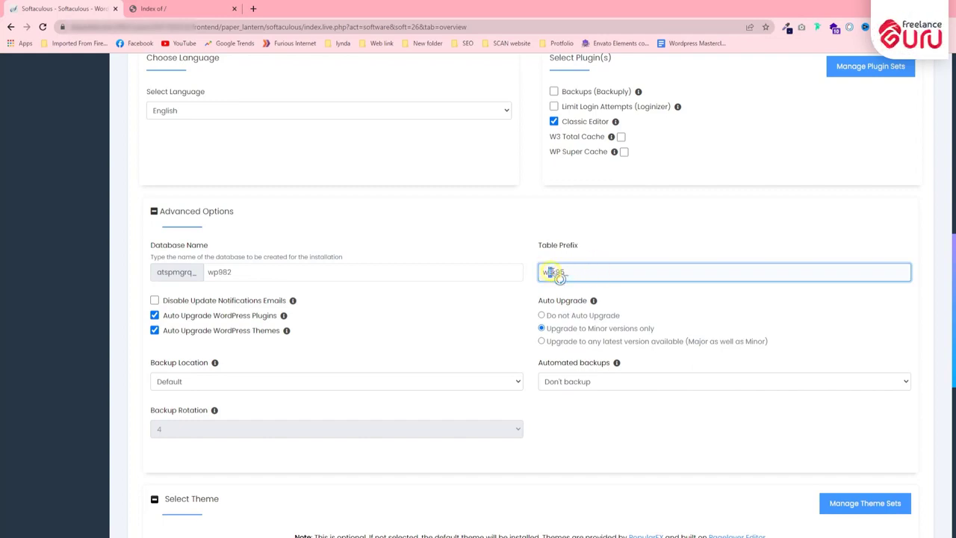
{"action": "scroll", "coordinate": [448, 284], "scroll_direction": "down", "scroll_amount": 1}
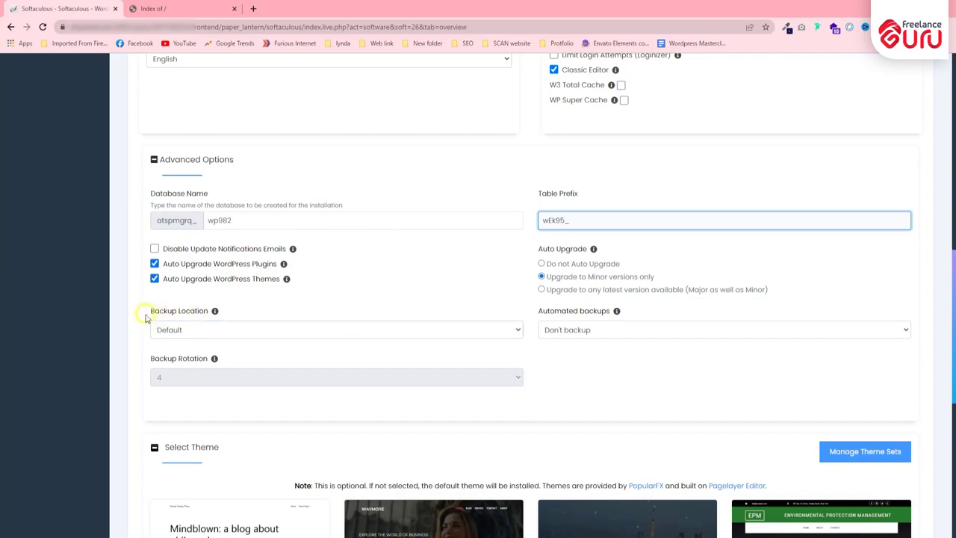
{"action": "left_click_drag", "start_coordinate": [148, 314], "coordinate": [200, 316]}
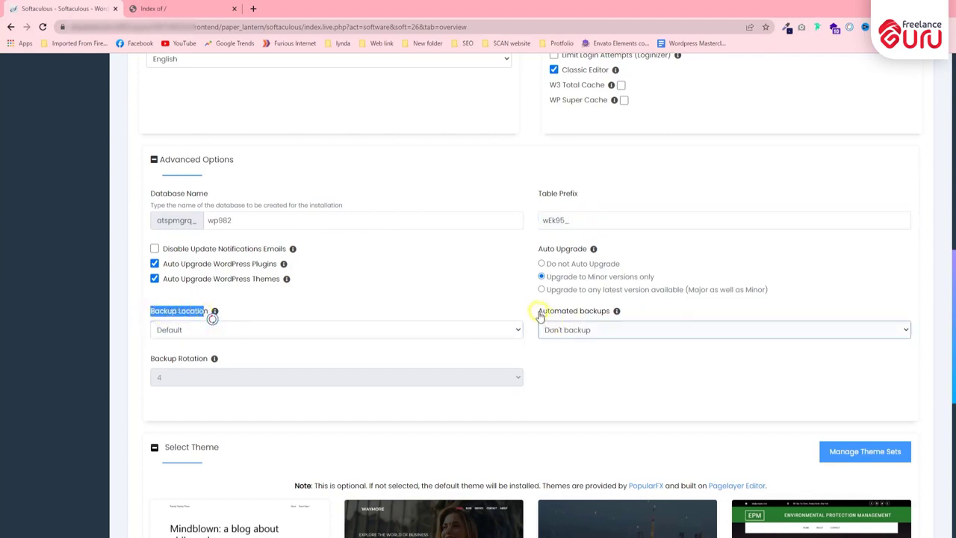
{"action": "left_click_drag", "start_coordinate": [526, 317], "coordinate": [606, 314]}
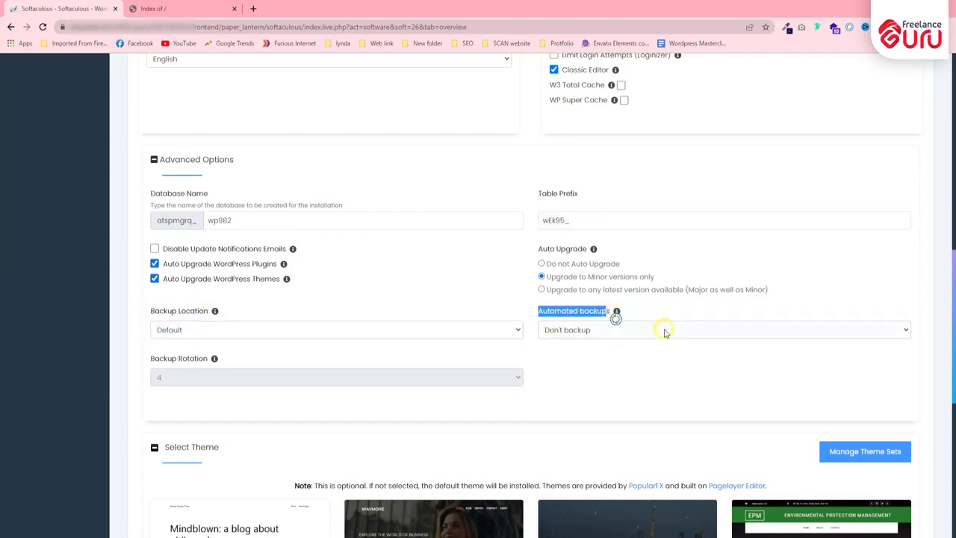
{"action": "left_click", "coordinate": [651, 350]}
{"action": "left_click", "coordinate": [198, 329]}
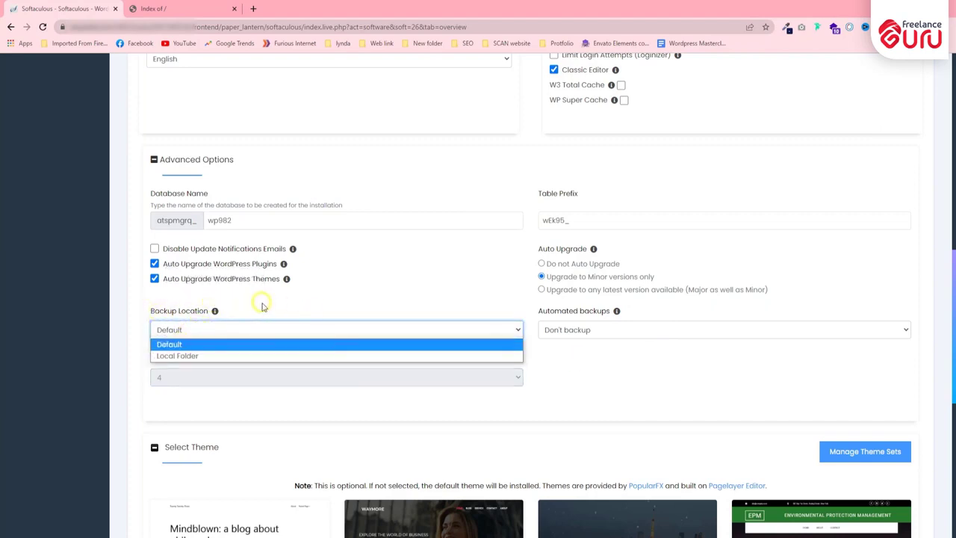
{"action": "left_click", "coordinate": [255, 356]}
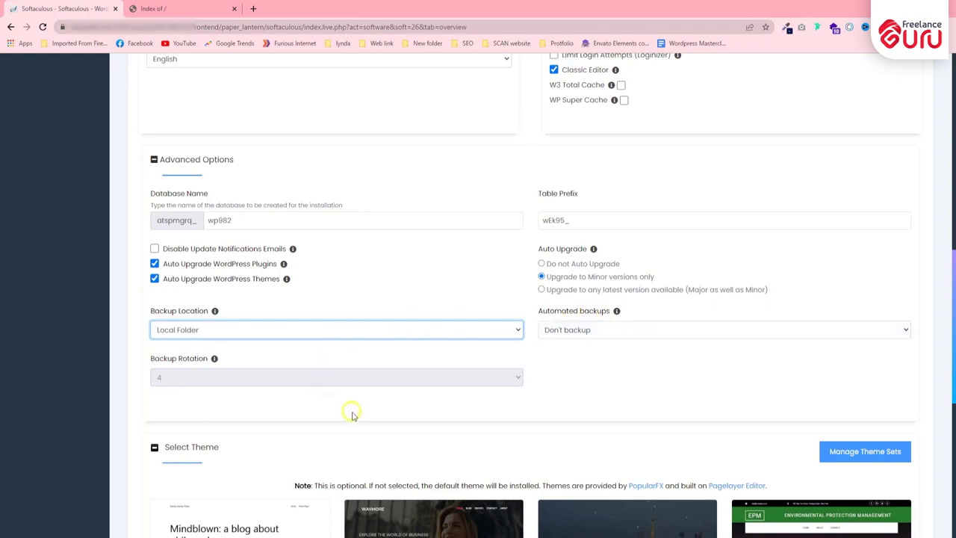
{"action": "left_click", "coordinate": [583, 329]}
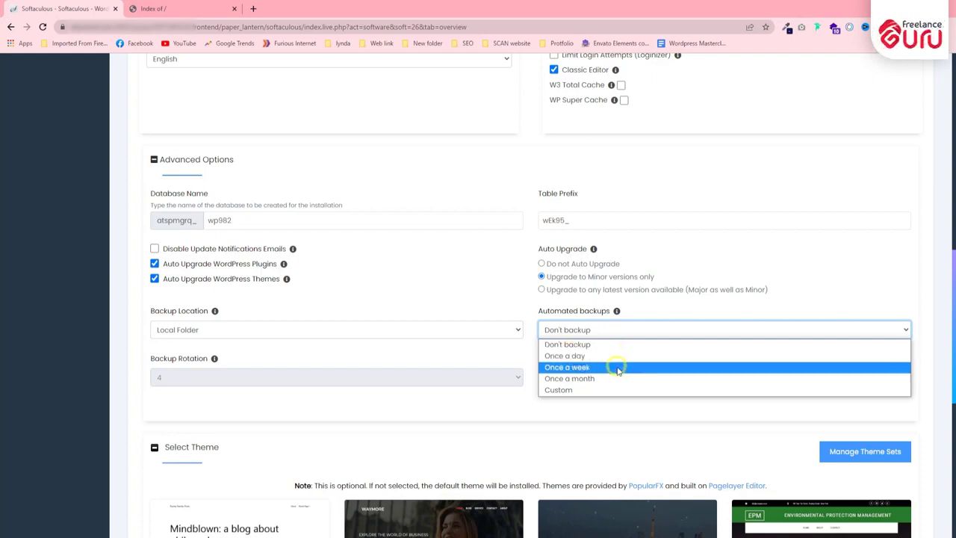
{"action": "left_click", "coordinate": [617, 369]}
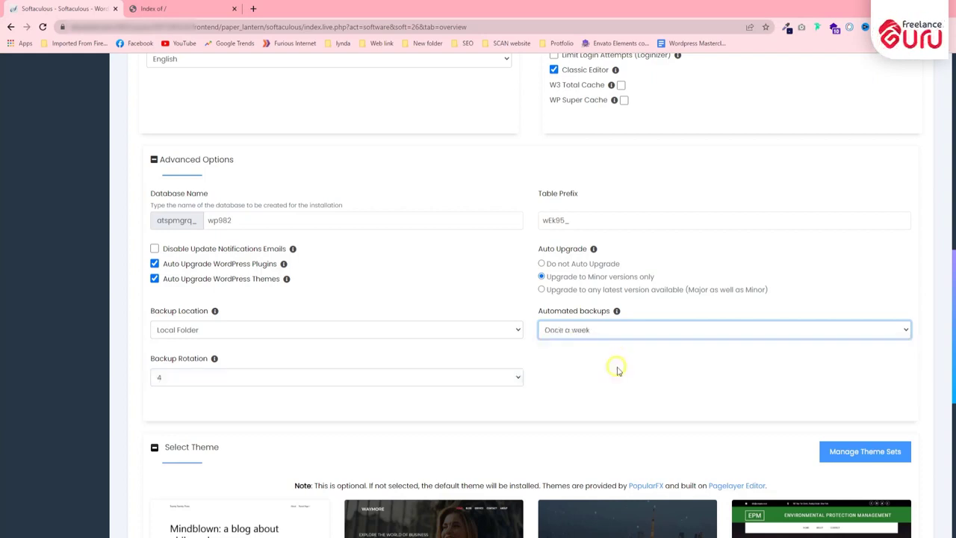
{"action": "left_click", "coordinate": [596, 334]}
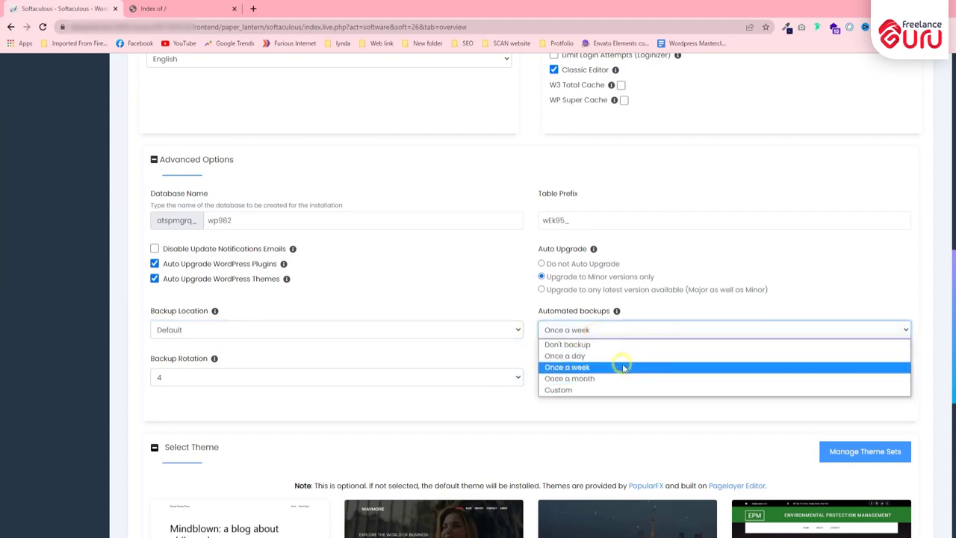
{"action": "left_click", "coordinate": [568, 391]}
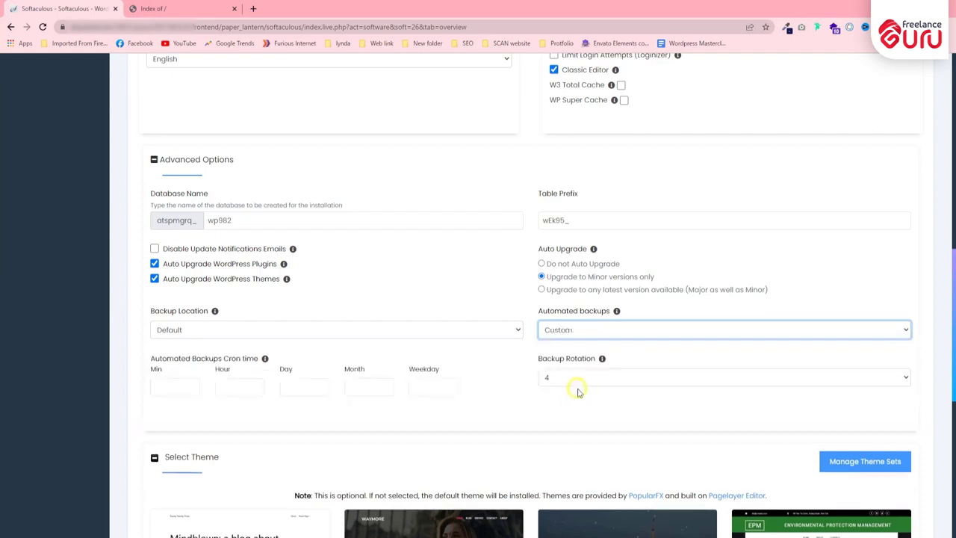
{"action": "left_click", "coordinate": [572, 377]}
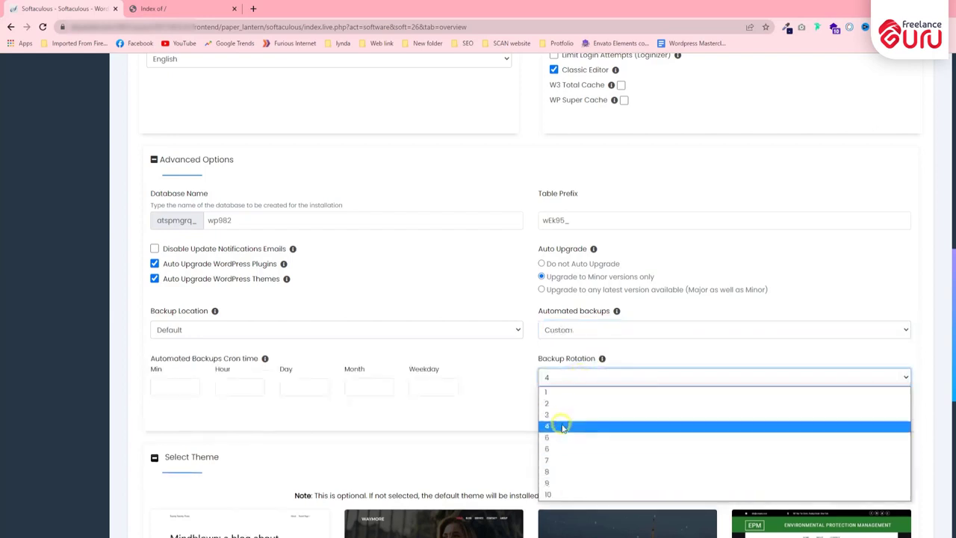
{"action": "left_click", "coordinate": [196, 386]}
{"action": "left_click", "coordinate": [260, 386]}
{"action": "left_click", "coordinate": [322, 379]}
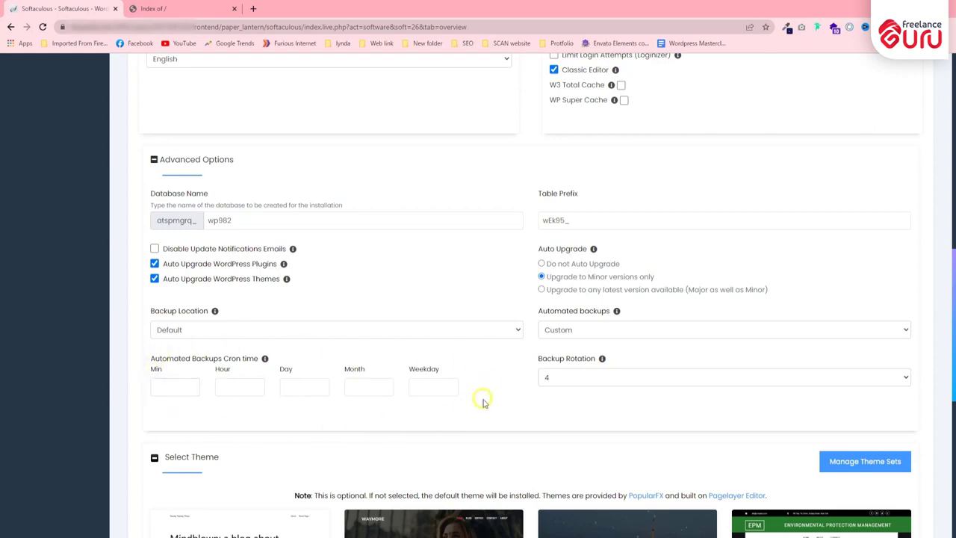
{"action": "scroll", "coordinate": [407, 325], "scroll_direction": "down", "scroll_amount": 2}
{"action": "left_click", "coordinate": [574, 226]}
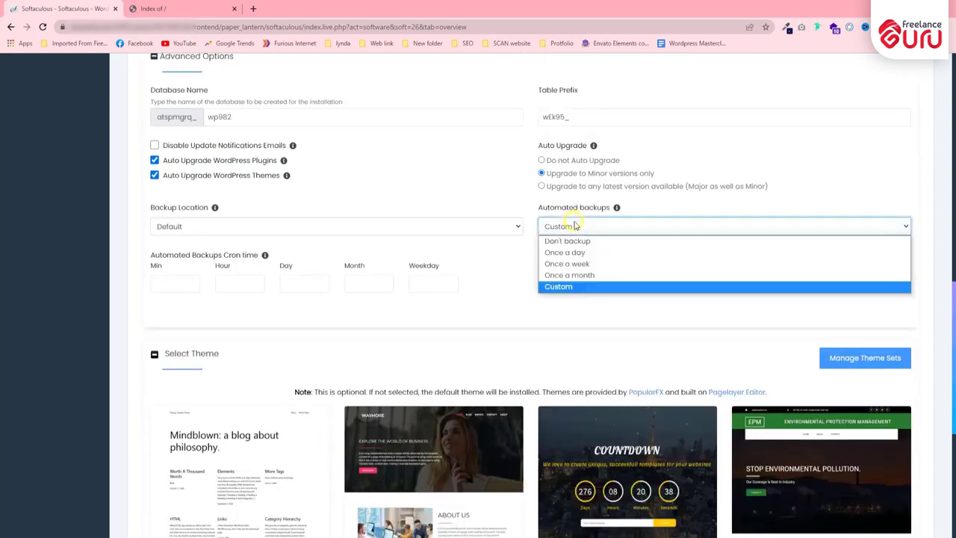
{"action": "left_click", "coordinate": [572, 240]}
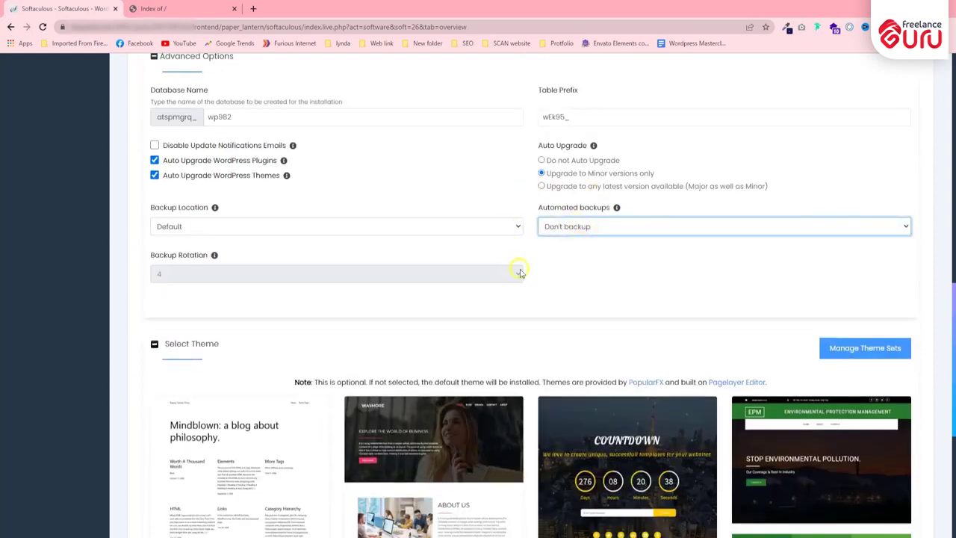
{"action": "left_click", "coordinate": [572, 276]}
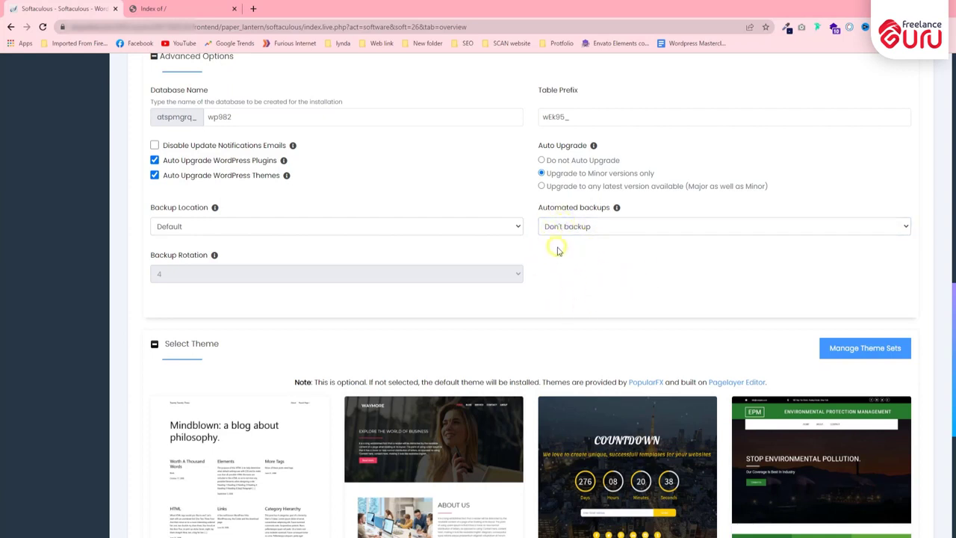
Step: Submit the install form, starting the WordPress install at 'Checking the submitted data'
{"action": "scroll", "coordinate": [257, 252], "scroll_direction": "down", "scroll_amount": 3}
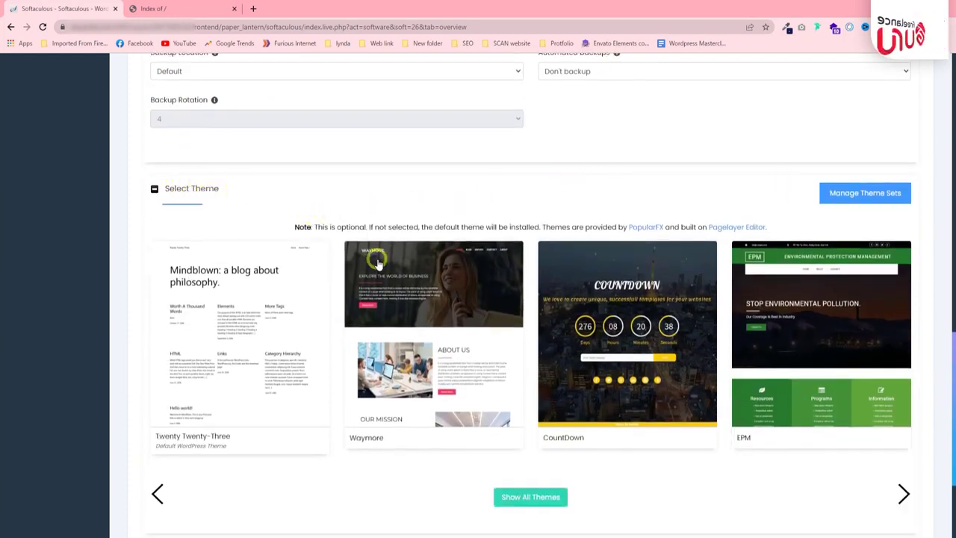
{"action": "scroll", "coordinate": [578, 314], "scroll_direction": "down", "scroll_amount": 3}
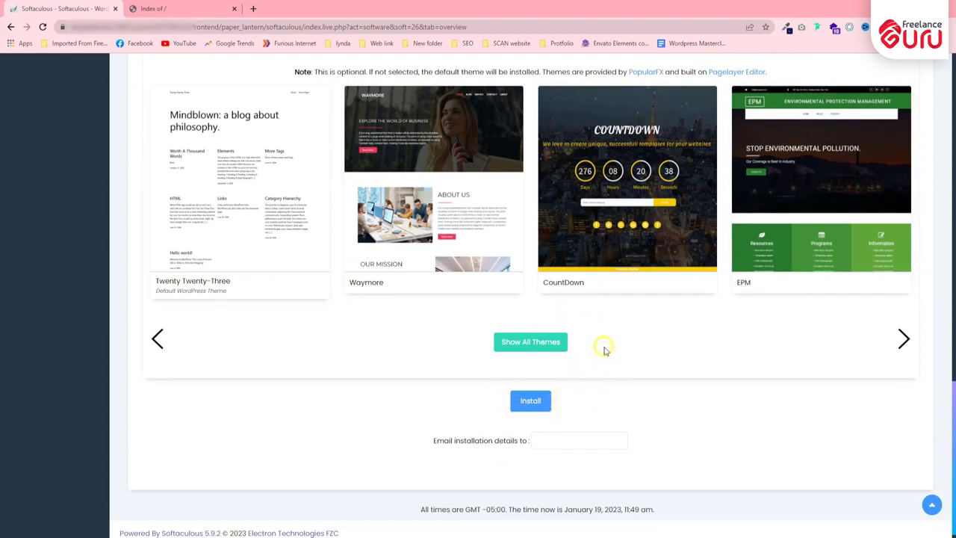
{"action": "scroll", "coordinate": [262, 366], "scroll_direction": "up", "scroll_amount": 2}
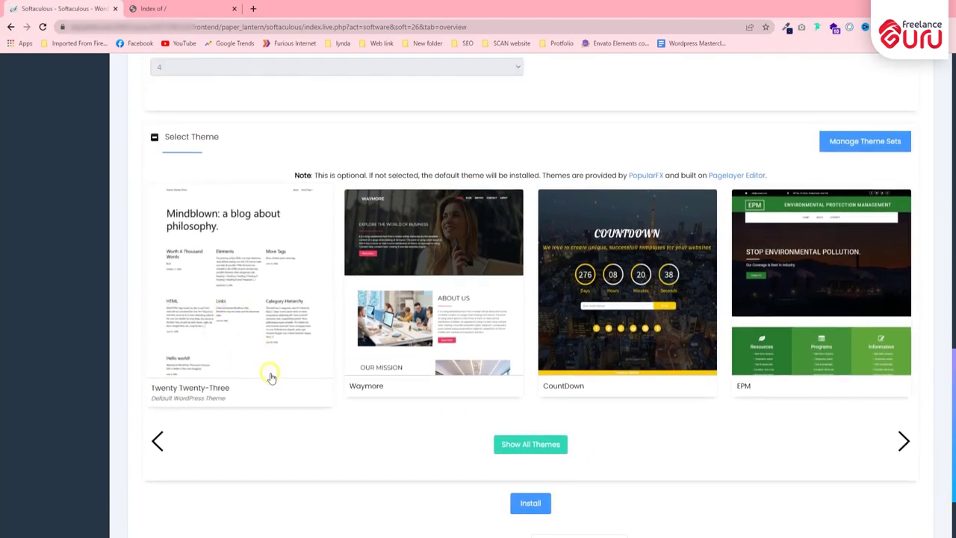
{"action": "scroll", "coordinate": [256, 330], "scroll_direction": "down", "scroll_amount": 2}
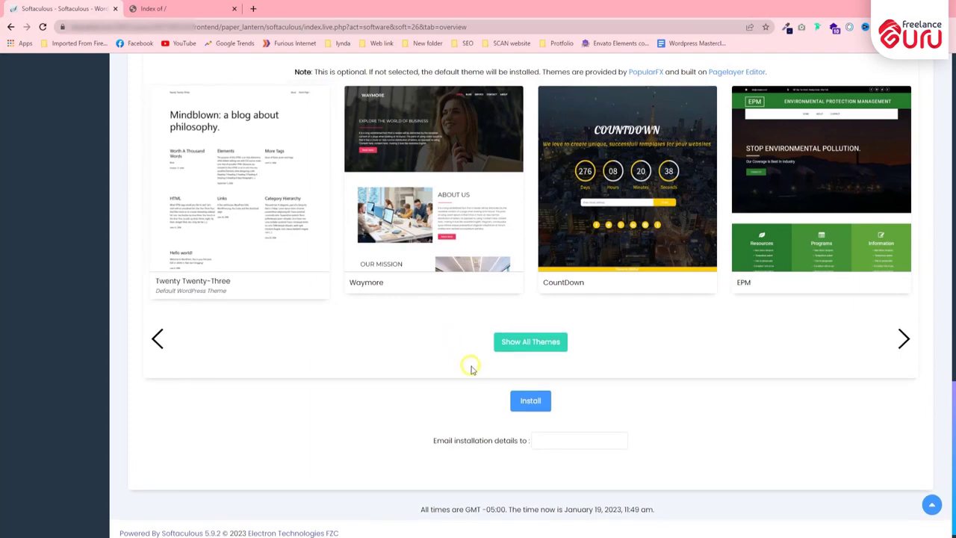
{"action": "left_click", "coordinate": [540, 401]}
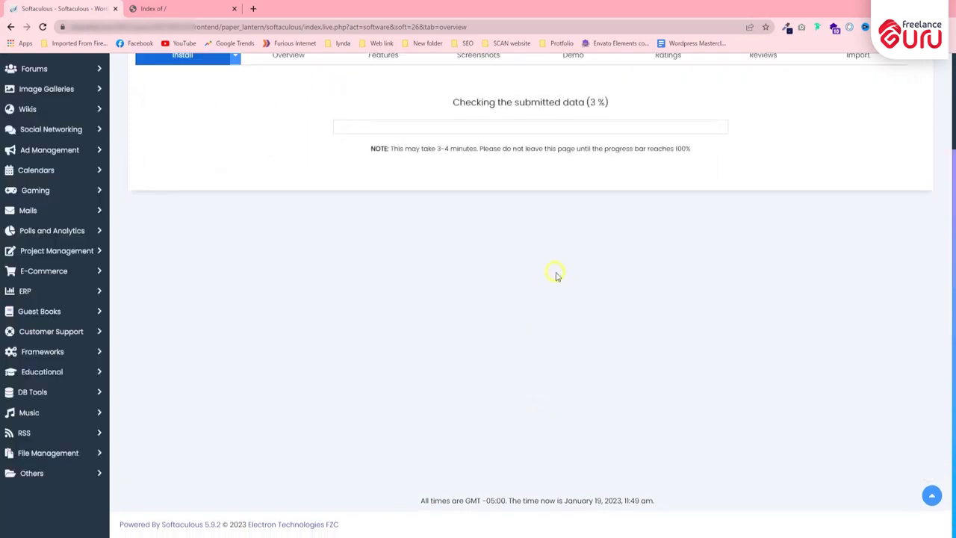
Step: Open the new webprudent.net site's wp-admin Administrative URL in a new tab
{"action": "scroll", "coordinate": [522, 247], "scroll_direction": "up", "scroll_amount": 1}
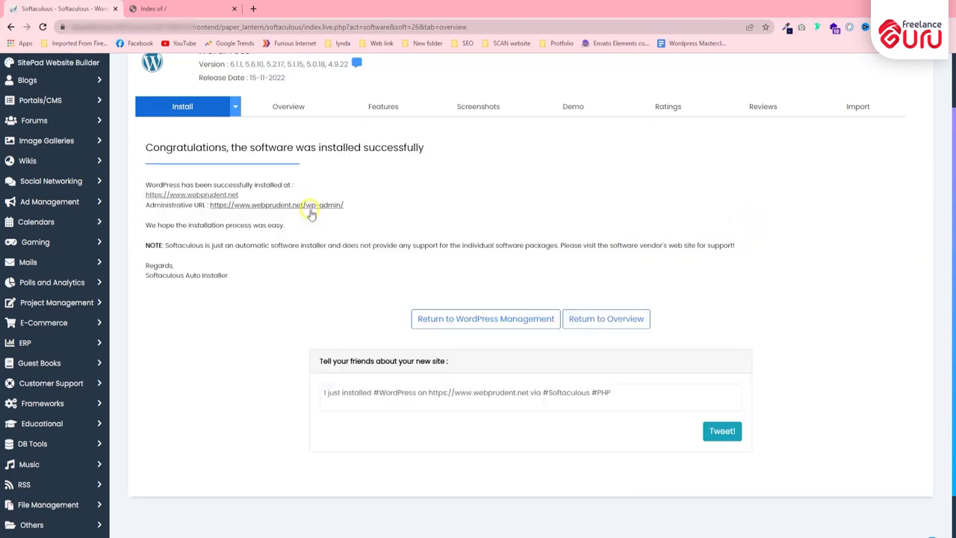
{"action": "scroll", "coordinate": [423, 195], "scroll_direction": "up", "scroll_amount": 2}
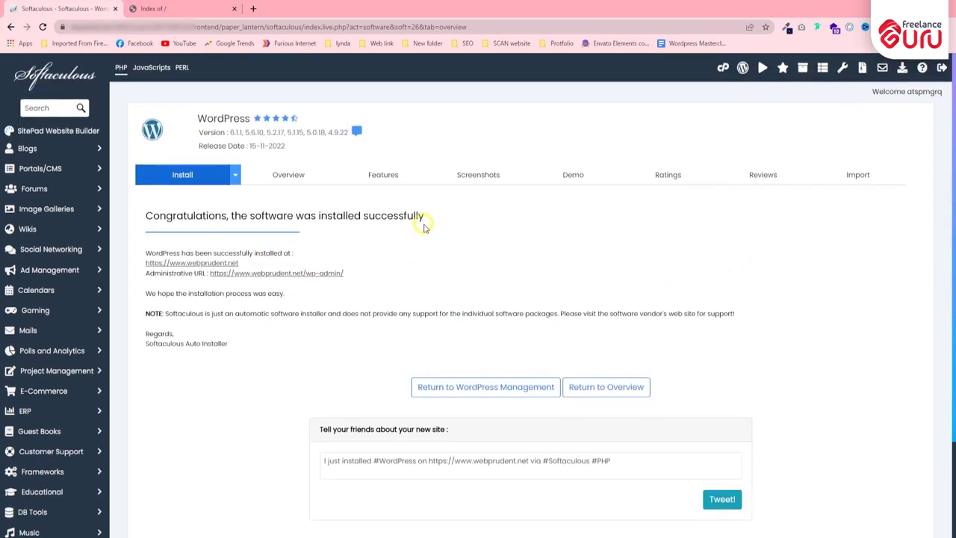
{"action": "scroll", "coordinate": [423, 224], "scroll_direction": "down", "scroll_amount": 1}
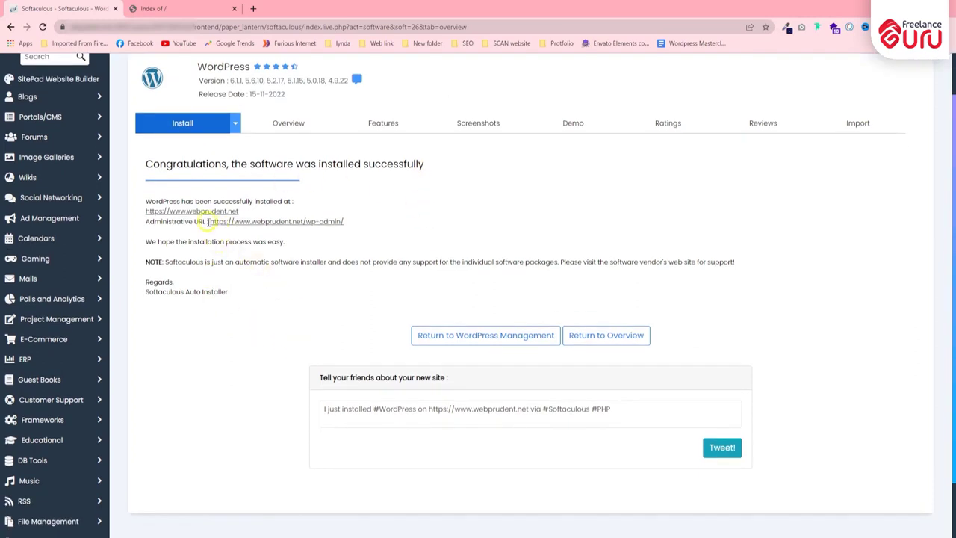
{"action": "left_click_drag", "start_coordinate": [208, 221], "coordinate": [426, 220]}
{"action": "left_click", "coordinate": [433, 220]}
{"action": "right_click", "coordinate": [263, 226]}
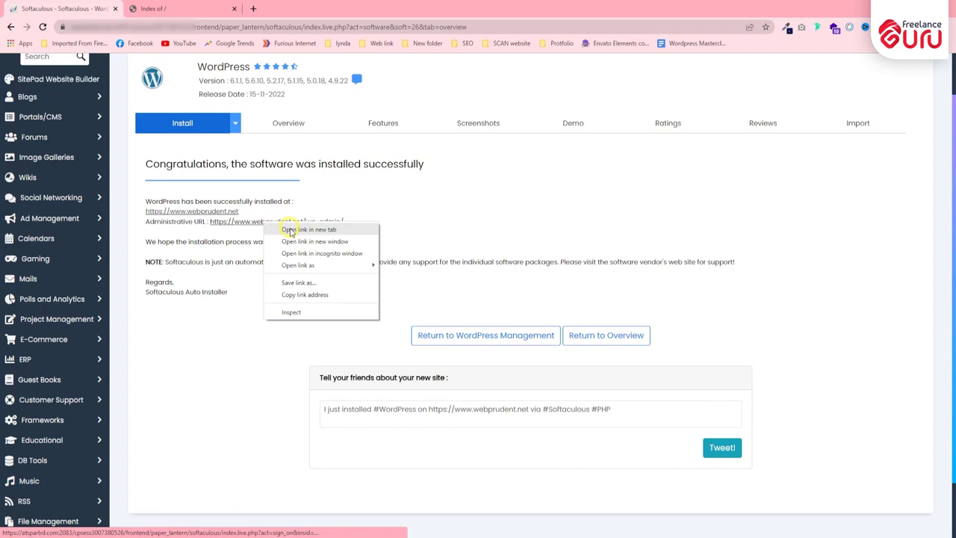
{"action": "left_click", "coordinate": [291, 230]}
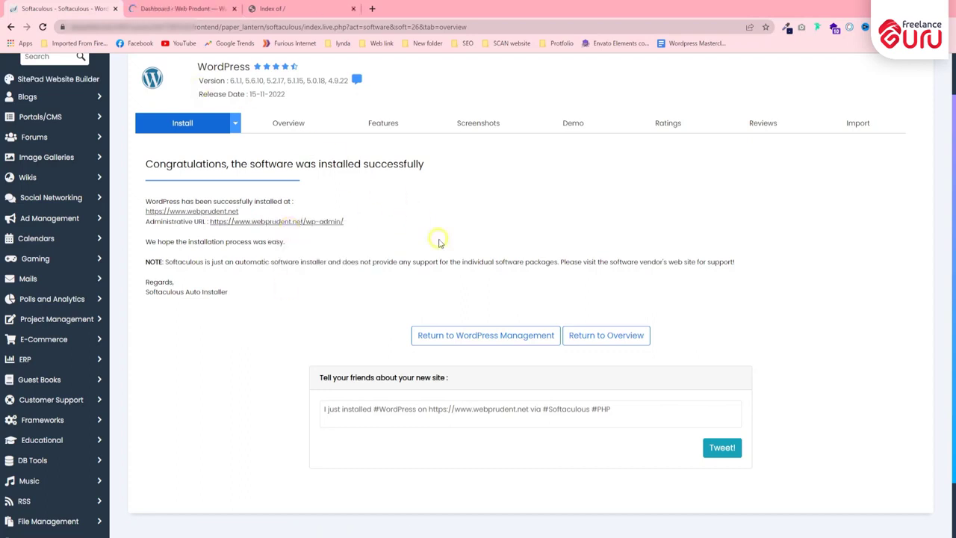
Step: Look over the new site's WordPress 6.1.1 admin dashboard, then bring up the Index of / tab
{"action": "left_click", "coordinate": [179, 9]}
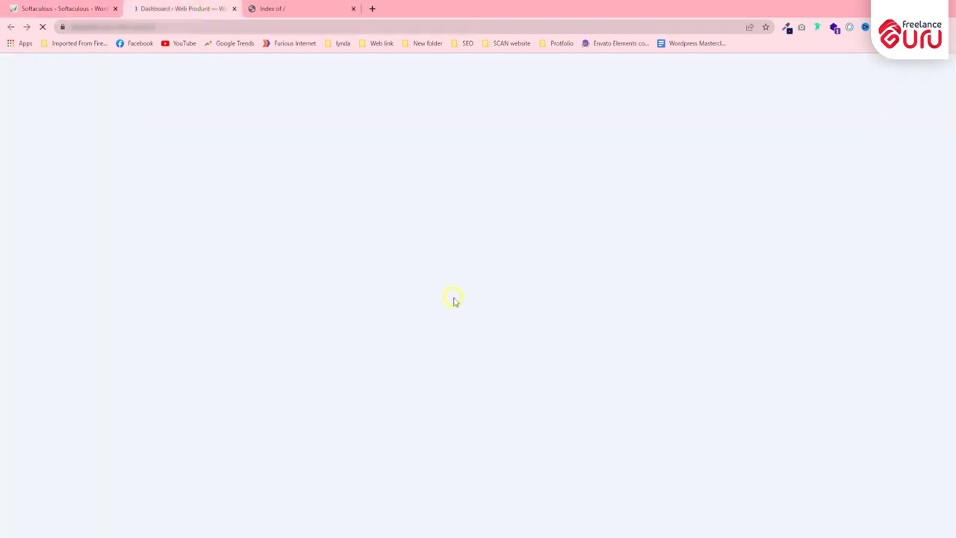
{"action": "scroll", "coordinate": [196, 247], "scroll_direction": "down", "scroll_amount": 3}
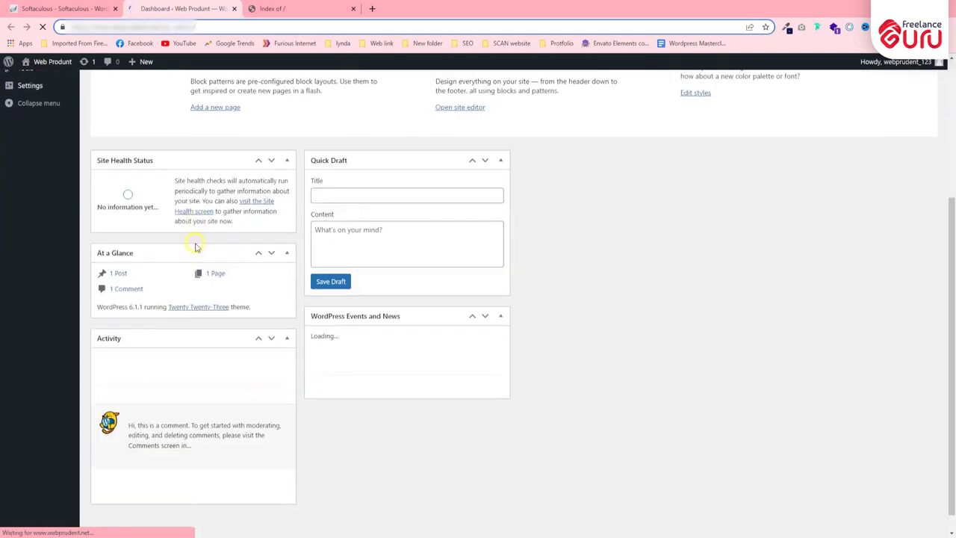
{"action": "scroll", "coordinate": [256, 261], "scroll_direction": "up", "scroll_amount": 3}
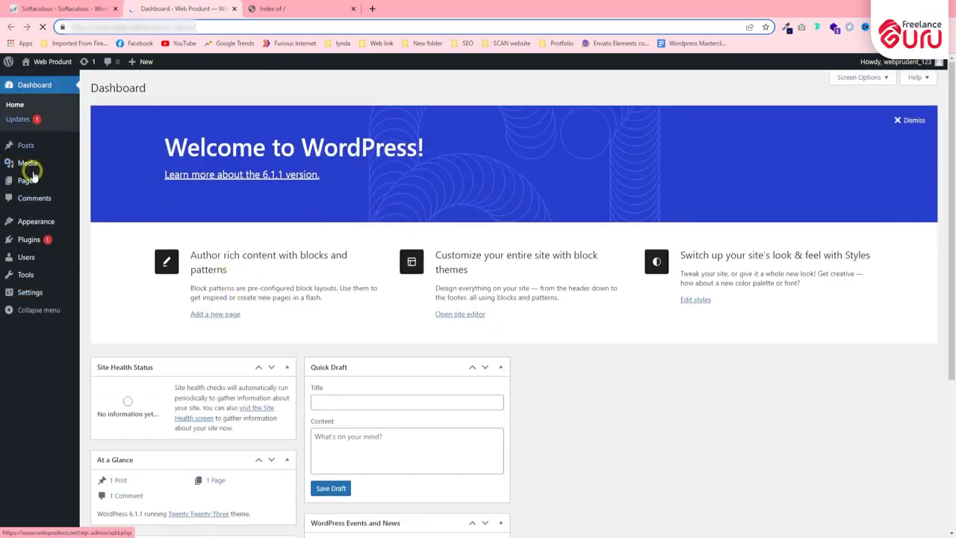
{"action": "left_click", "coordinate": [33, 174]}
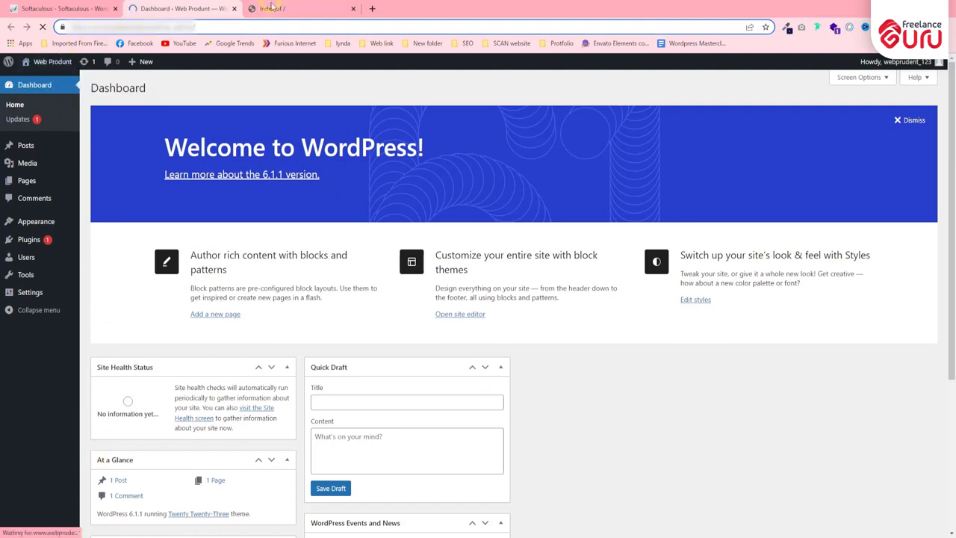
{"action": "left_click", "coordinate": [273, 8]}
Step: Reload the site address so the live 'Web Produnt' front page replaces the directory listing
{"action": "left_click", "coordinate": [133, 27]}
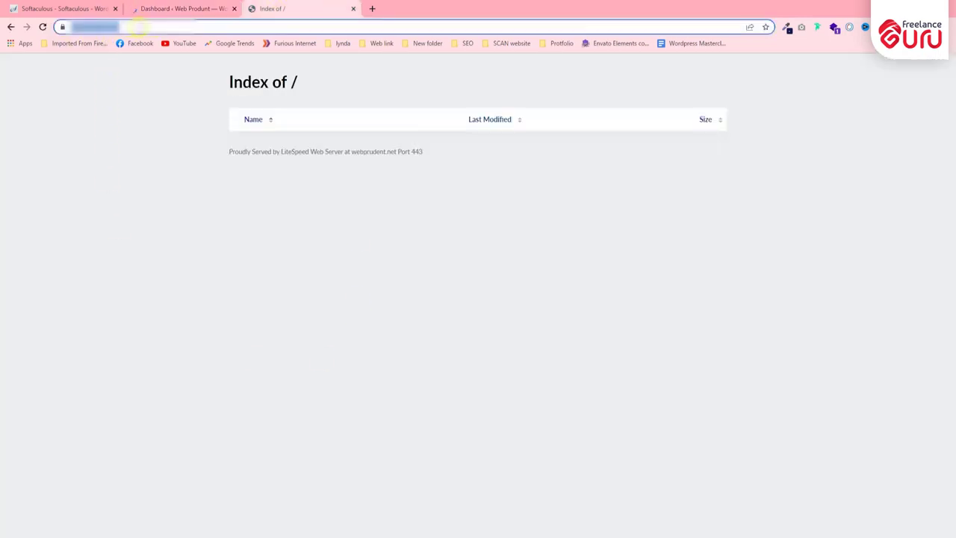
{"action": "left_click", "coordinate": [148, 156]}
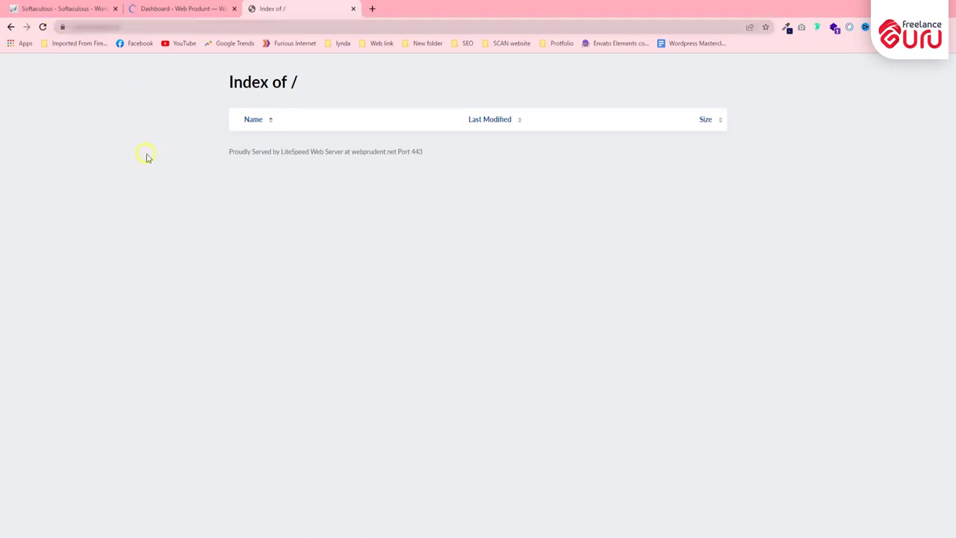
{"action": "left_click", "coordinate": [142, 27]}
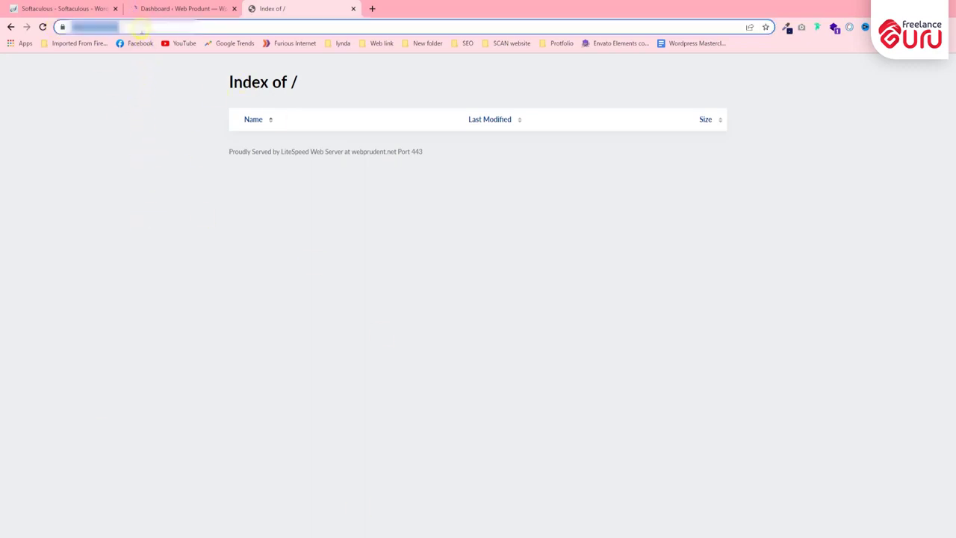
{"action": "key", "text": "Return"}
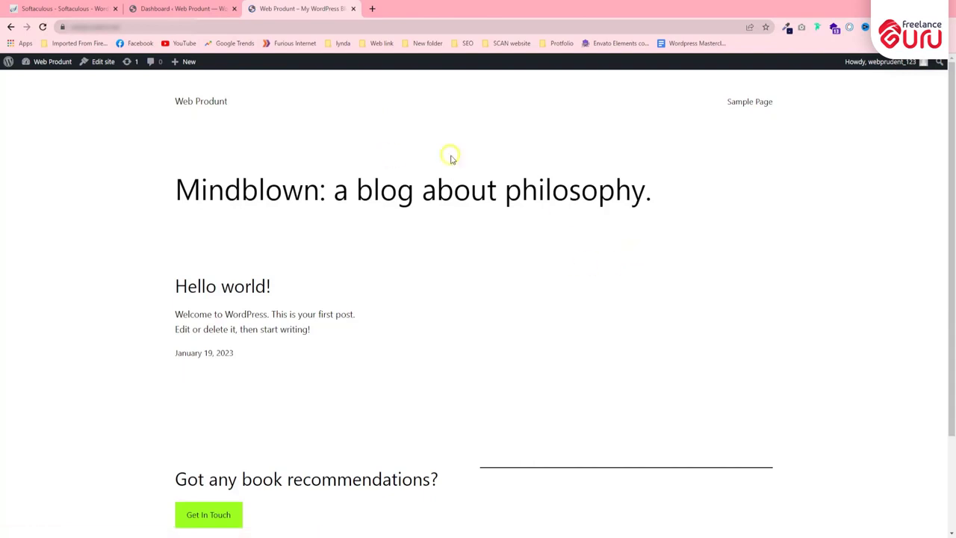
{"action": "scroll", "coordinate": [280, 325], "scroll_direction": "down", "scroll_amount": 1}
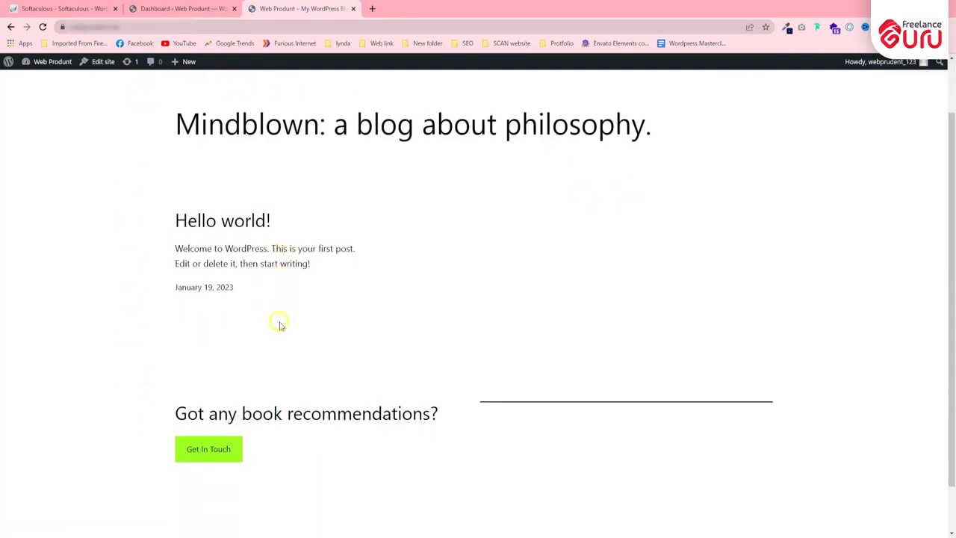
{"action": "scroll", "coordinate": [280, 324], "scroll_direction": "down", "scroll_amount": 1}
{"action": "scroll", "coordinate": [565, 470], "scroll_direction": "up", "scroll_amount": 2}
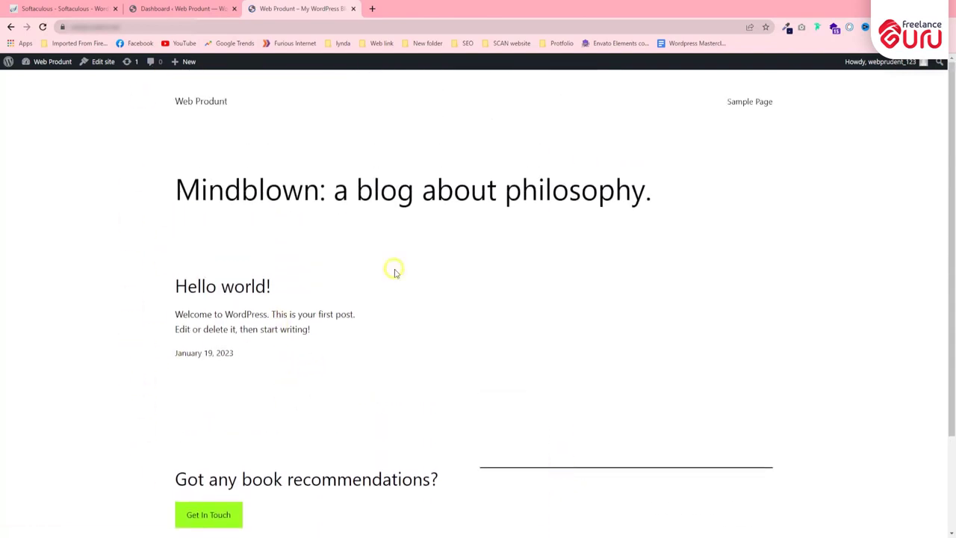
{"action": "left_click_drag", "start_coordinate": [172, 102], "coordinate": [263, 106]}
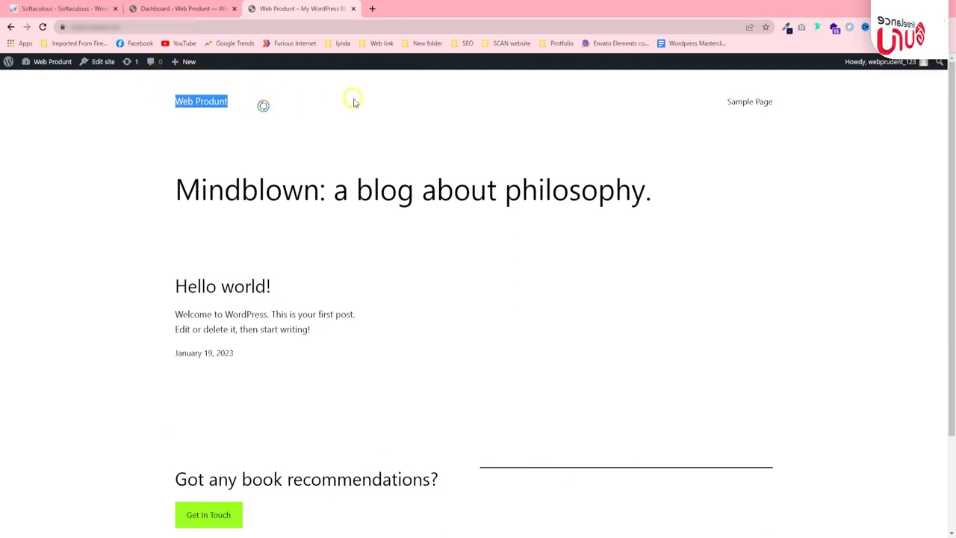
{"action": "left_click", "coordinate": [355, 102]}
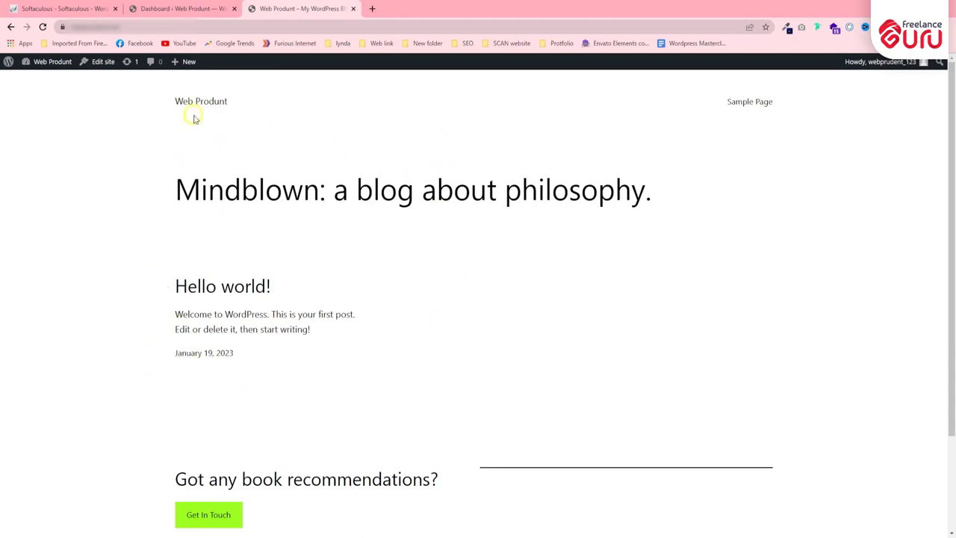
Step: Check the 'Welcome to WordPress!' dashboard, then return to the Softaculous success page
{"action": "left_click", "coordinate": [186, 6]}
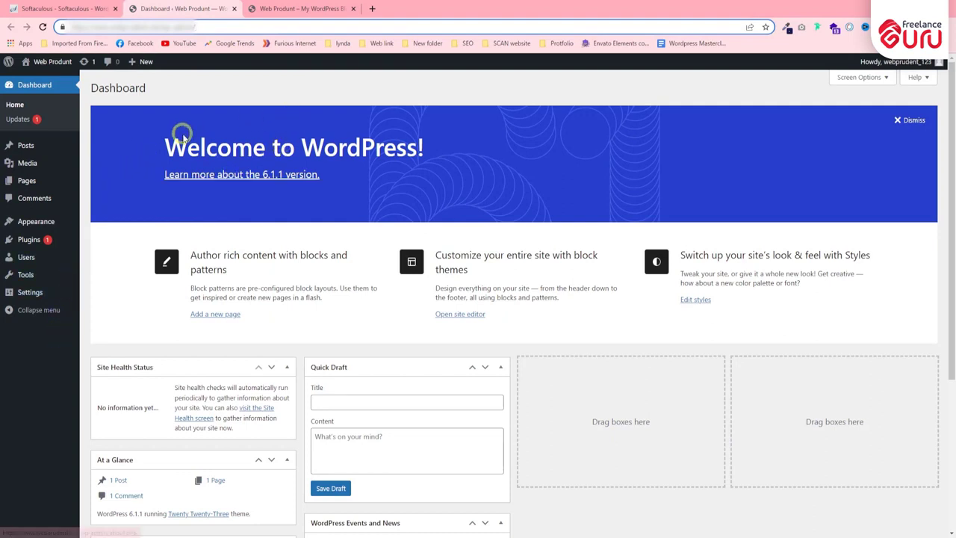
{"action": "left_click_drag", "start_coordinate": [160, 150], "coordinate": [489, 131]}
{"action": "left_click", "coordinate": [483, 132]}
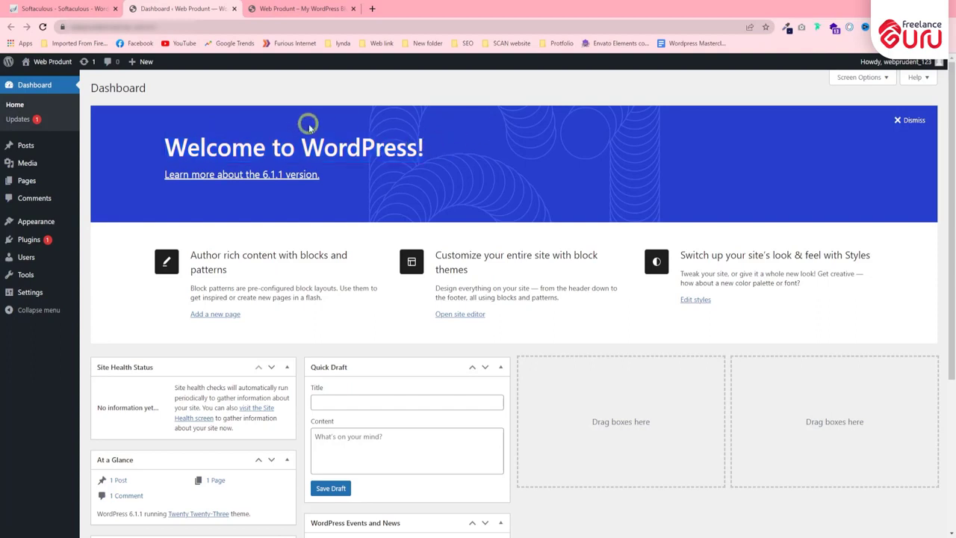
{"action": "left_click", "coordinate": [52, 8]}
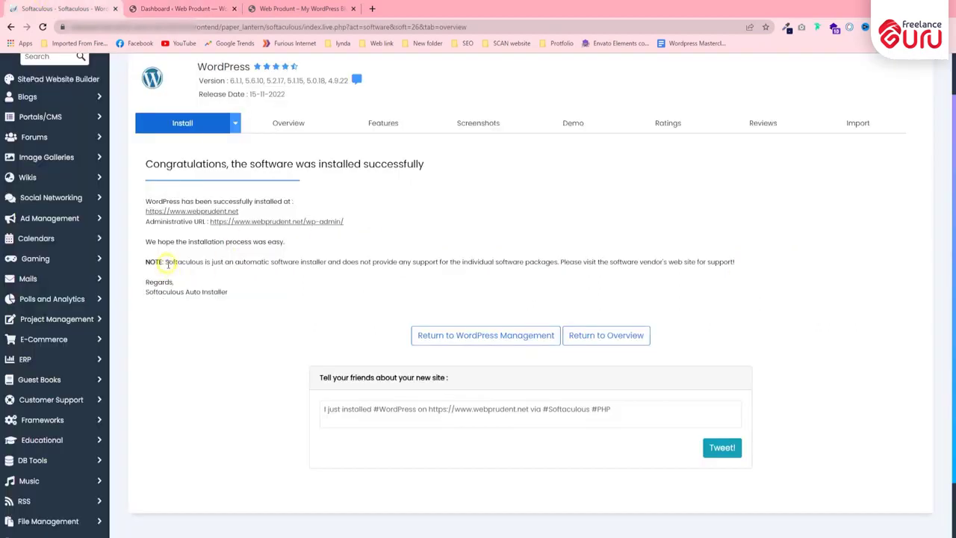
Step: Go to the control panel and open the WordPress script page
{"action": "scroll", "coordinate": [168, 263], "scroll_direction": "up", "scroll_amount": 1}
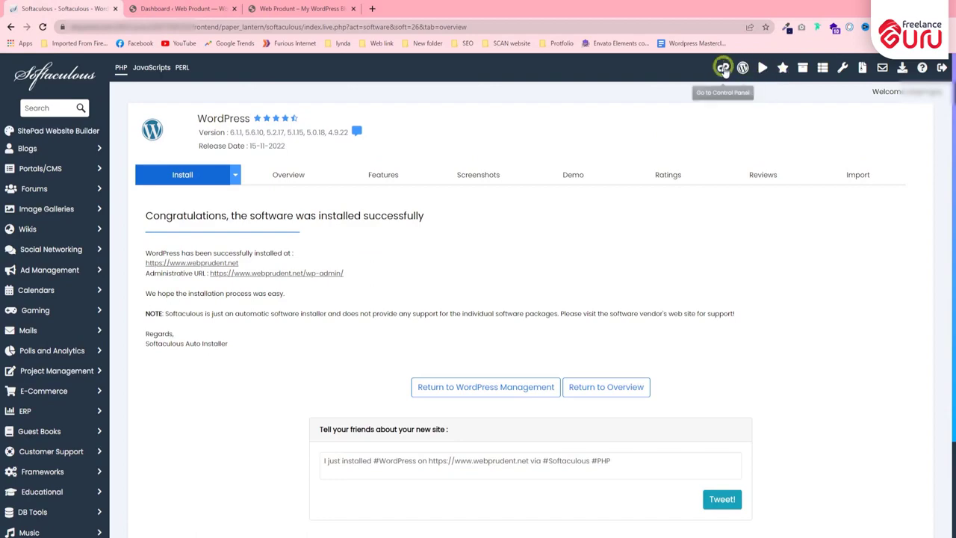
{"action": "left_click", "coordinate": [723, 68]}
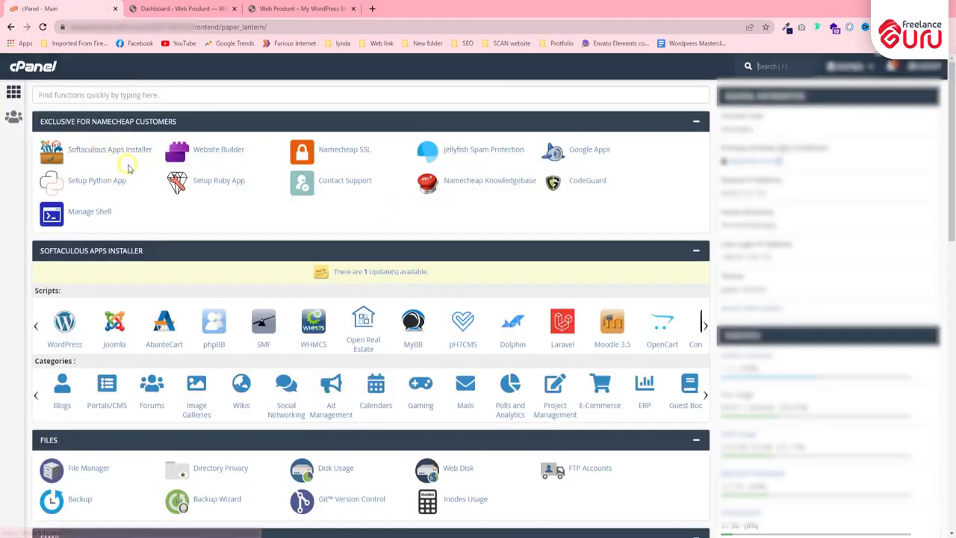
{"action": "scroll", "coordinate": [128, 168], "scroll_direction": "down", "scroll_amount": 2}
{"action": "left_click", "coordinate": [65, 222]}
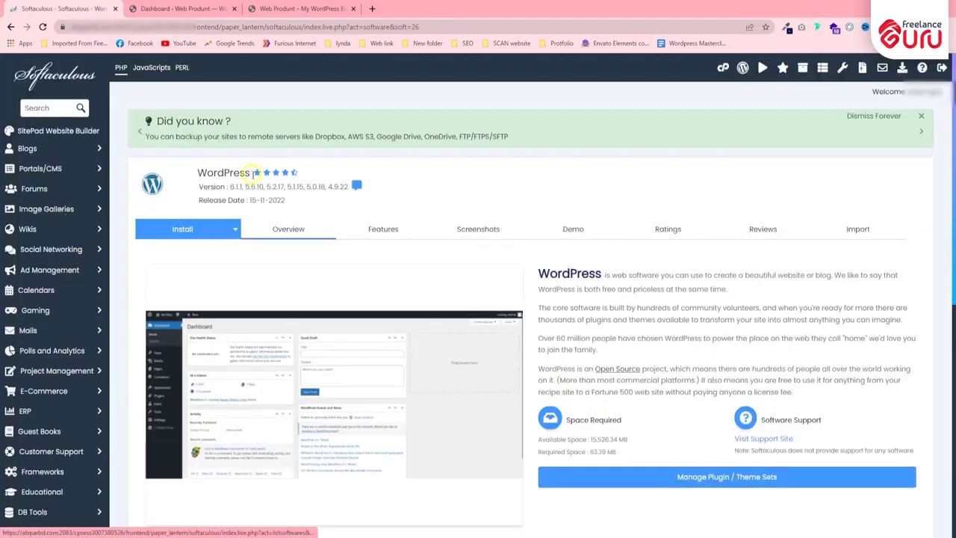
Step: Review the WordPress overview and current installations, then return to the Softaculous Apps Installer page
{"action": "scroll", "coordinate": [309, 209], "scroll_direction": "down", "scroll_amount": 3}
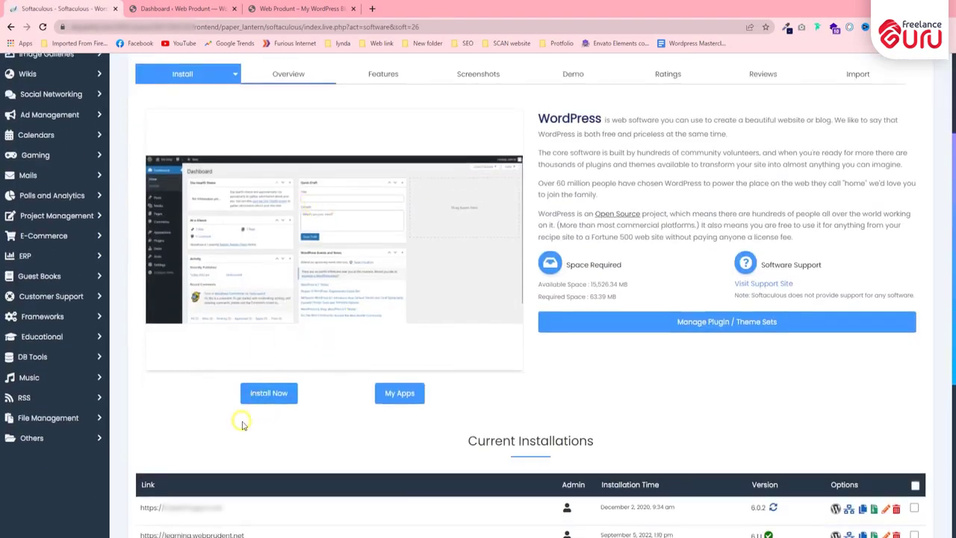
{"action": "scroll", "coordinate": [313, 321], "scroll_direction": "down", "scroll_amount": 1}
{"action": "scroll", "coordinate": [313, 321], "scroll_direction": "down", "scroll_amount": 2}
{"action": "scroll", "coordinate": [373, 469], "scroll_direction": "up", "scroll_amount": 5}
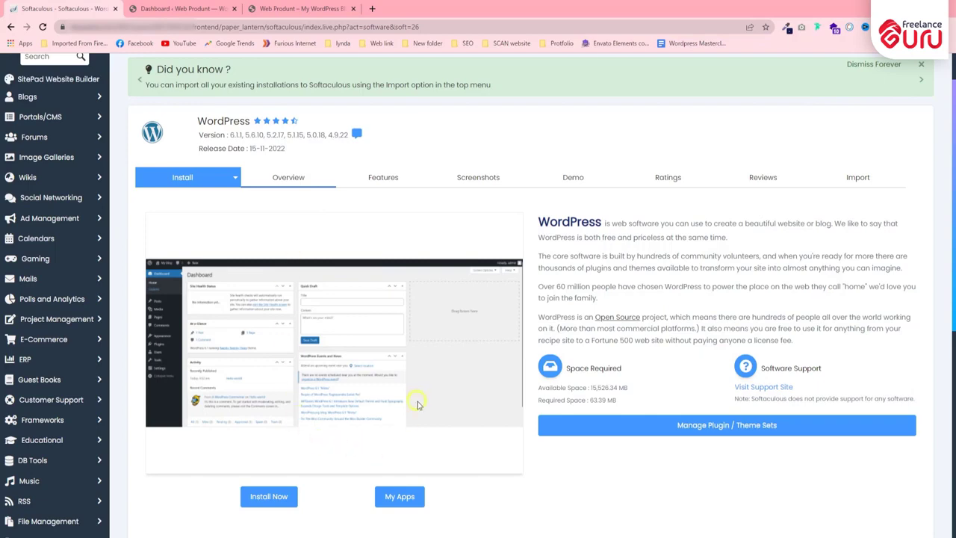
{"action": "scroll", "coordinate": [245, 469], "scroll_direction": "down", "scroll_amount": 2}
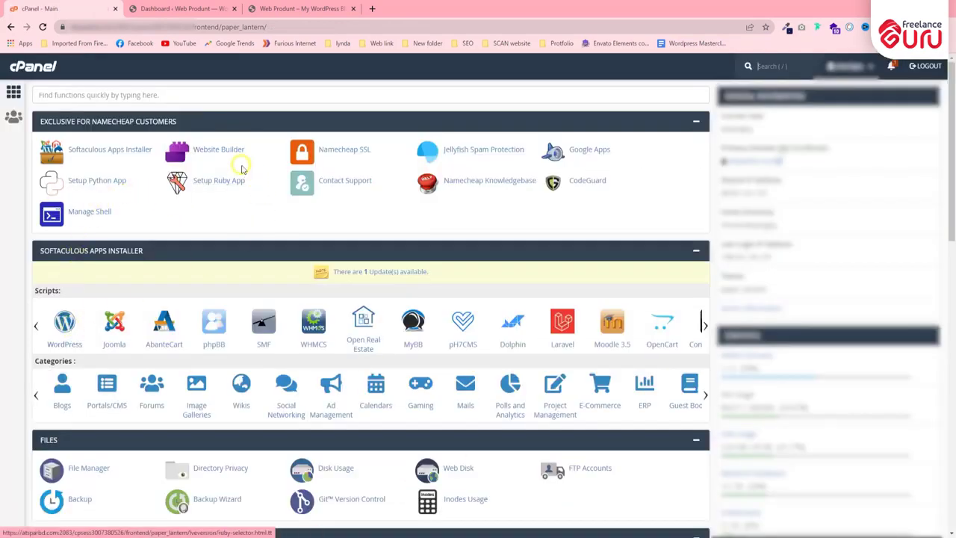
{"action": "left_click", "coordinate": [99, 166]}
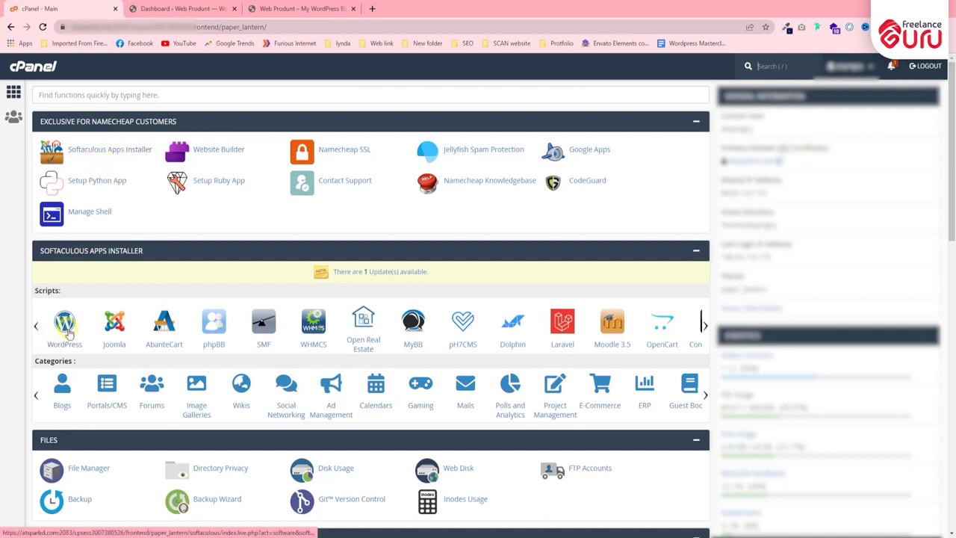
{"action": "scroll", "coordinate": [107, 278], "scroll_direction": "down", "scroll_amount": 2}
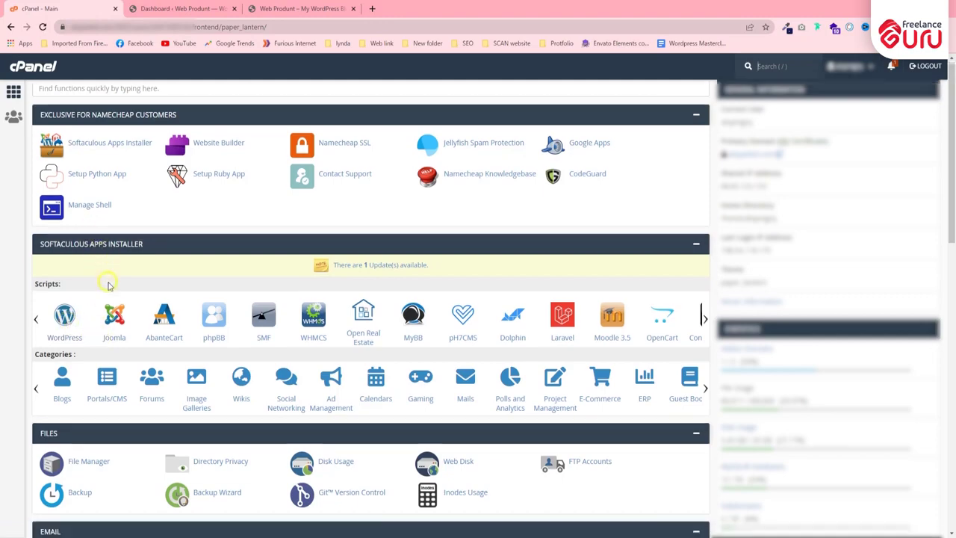